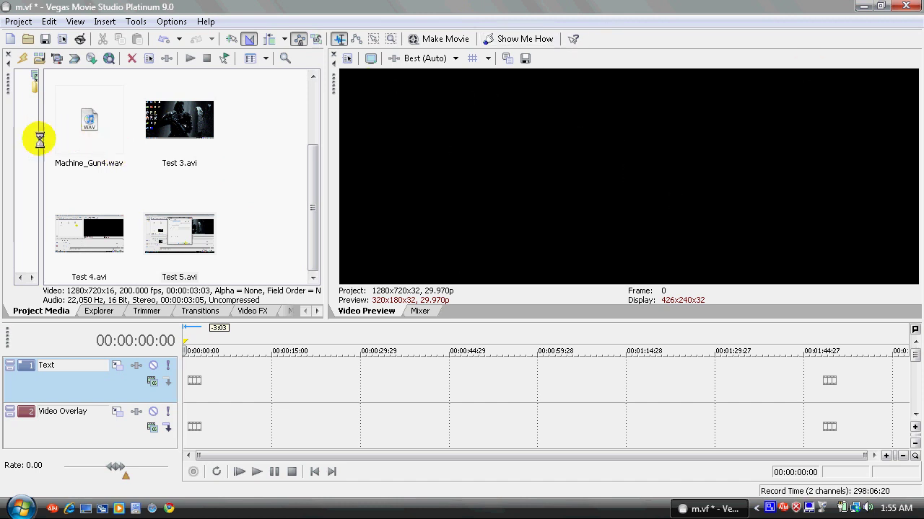
Widen the Project Media folder tree and expand the media list to two columns.
{"action": "left_click_drag", "start_coordinate": [40, 139], "coordinate": [151, 145]}
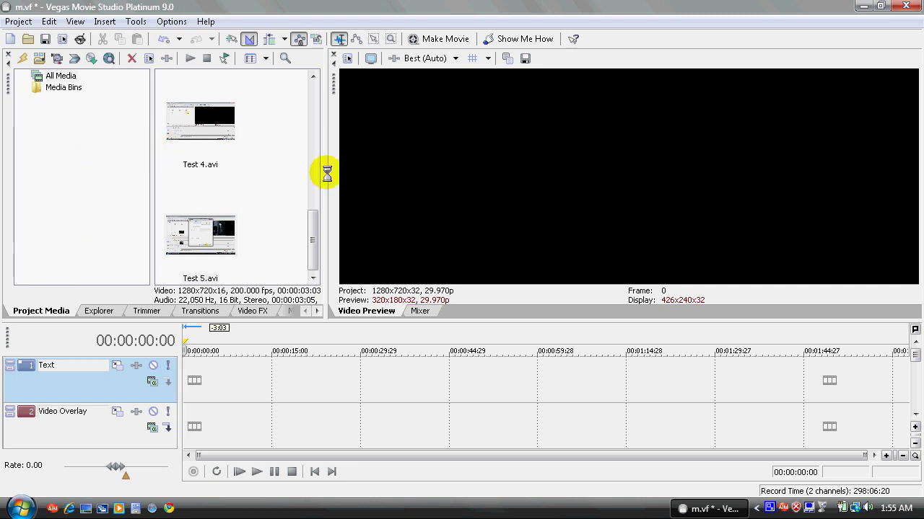
{"action": "left_click_drag", "start_coordinate": [326, 173], "coordinate": [368, 179]}
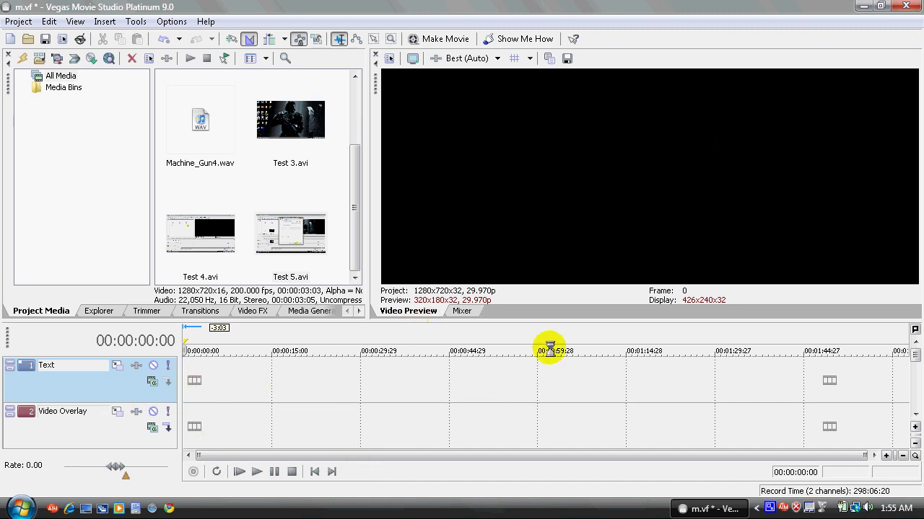
{"action": "left_click", "coordinate": [24, 21]}
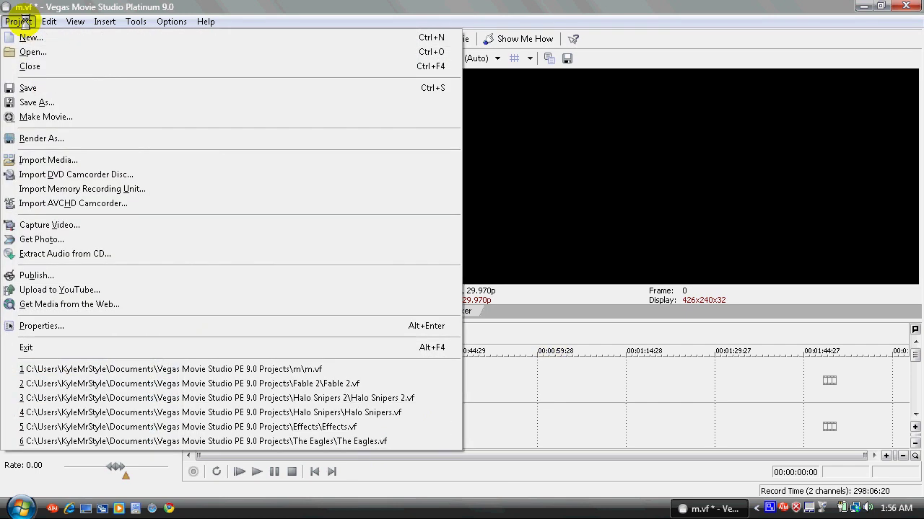
{"action": "left_click", "coordinate": [90, 159]}
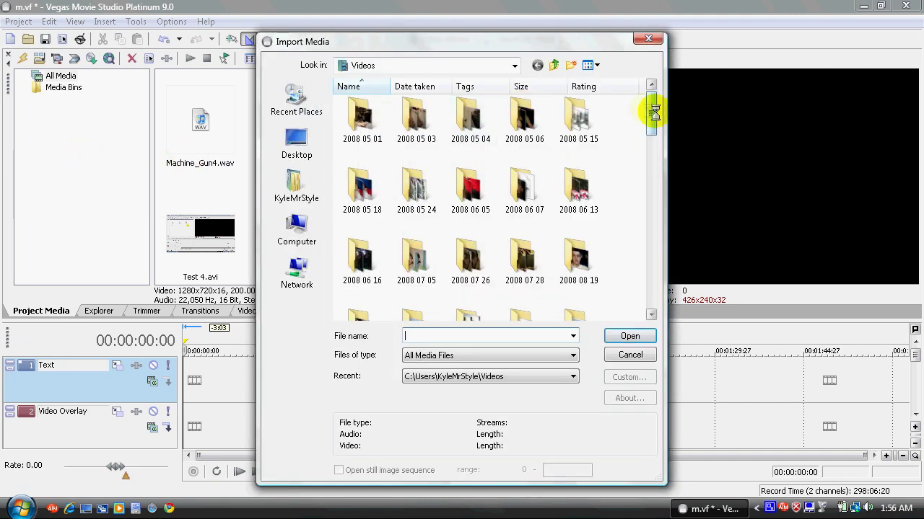
{"action": "left_click_drag", "start_coordinate": [654, 112], "coordinate": [652, 289]}
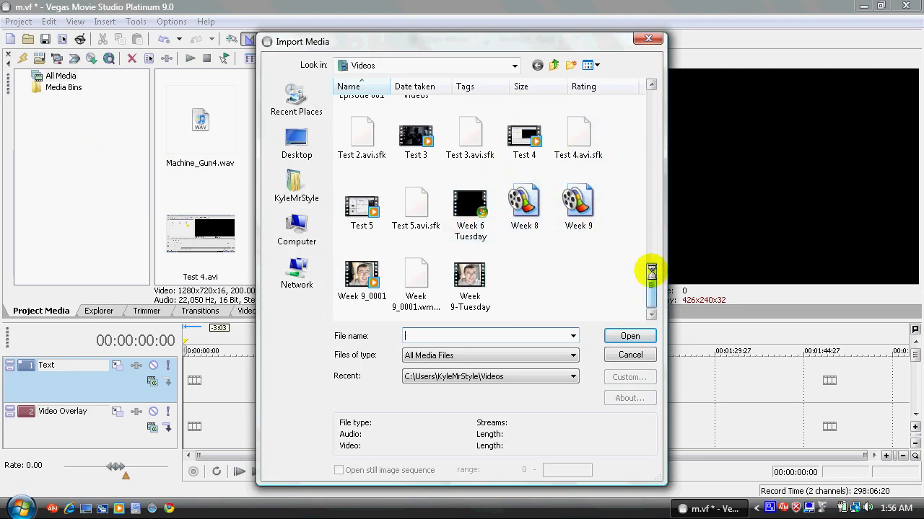
{"action": "left_click_drag", "start_coordinate": [650, 272], "coordinate": [651, 258]}
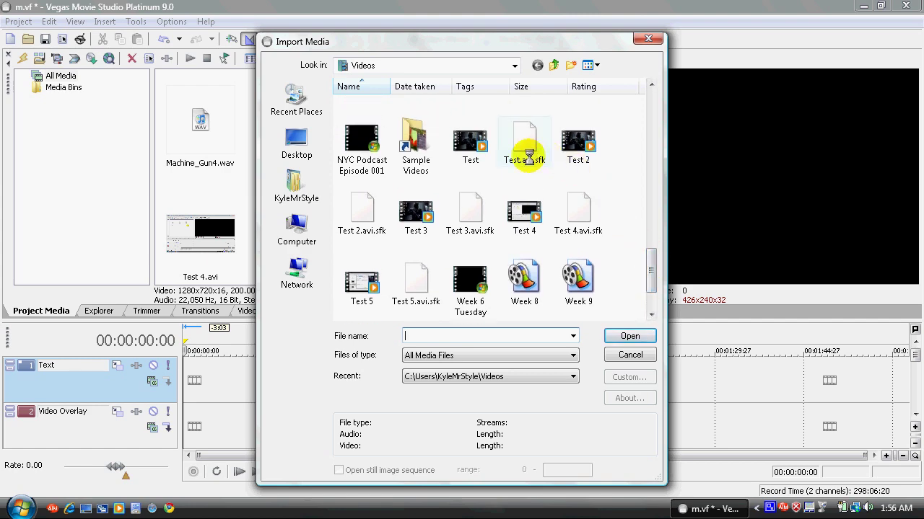
{"action": "left_click", "coordinate": [646, 39]}
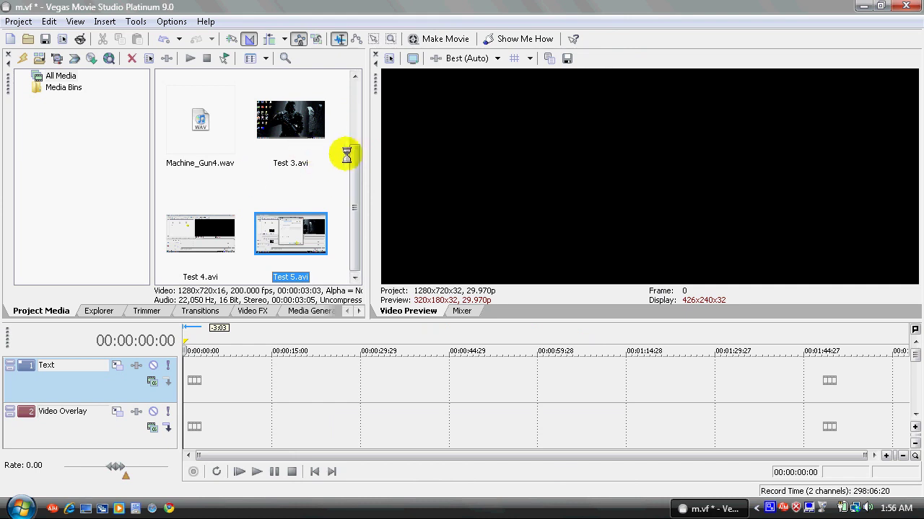
Place Test 4.avi on the Text track from the timeline start, running to about 1:06:28.
{"action": "scroll", "coordinate": [351, 154], "scroll_direction": "up", "scroll_amount": 2}
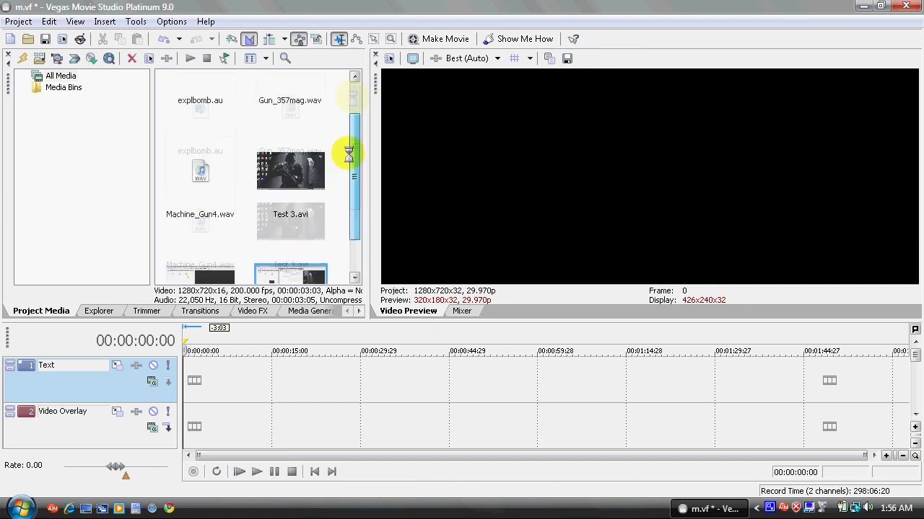
{"action": "scroll", "coordinate": [346, 190], "scroll_direction": "down", "scroll_amount": 2}
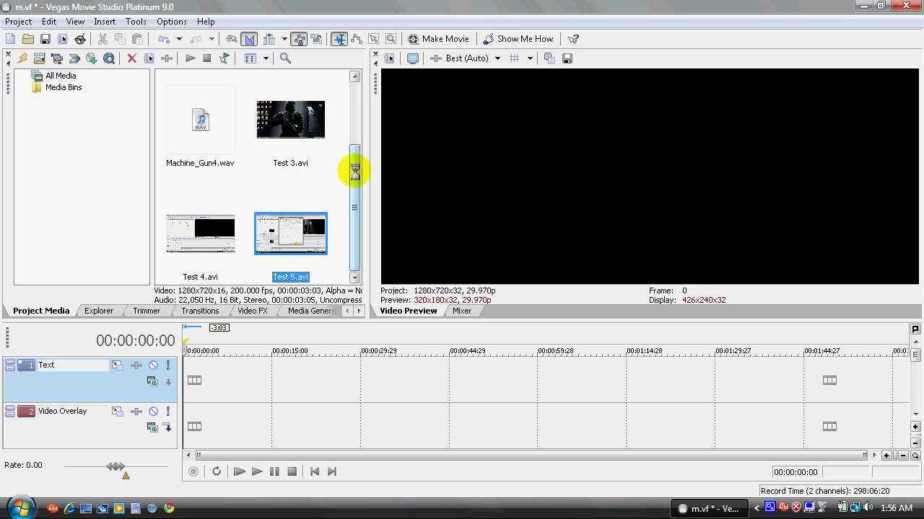
{"action": "left_click_drag", "start_coordinate": [355, 169], "coordinate": [353, 244]}
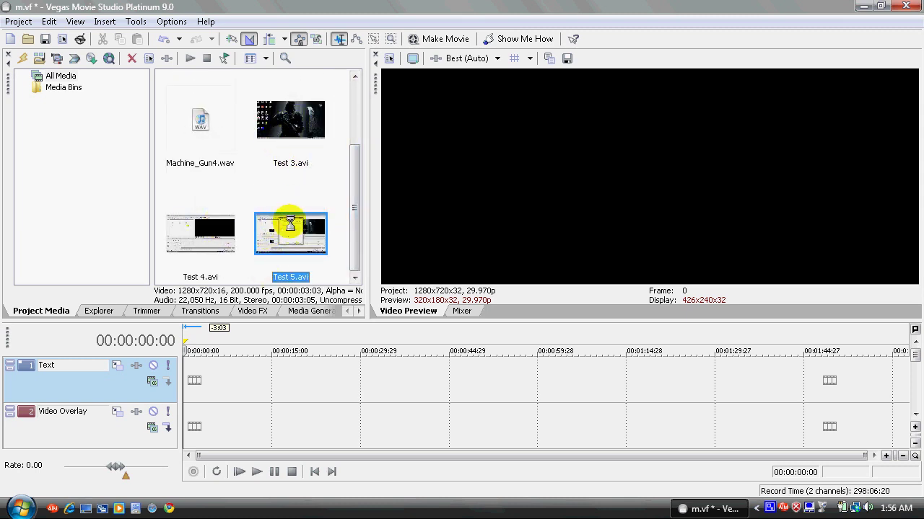
{"action": "left_click", "coordinate": [217, 241]}
{"action": "left_click_drag", "start_coordinate": [225, 224], "coordinate": [182, 382]}
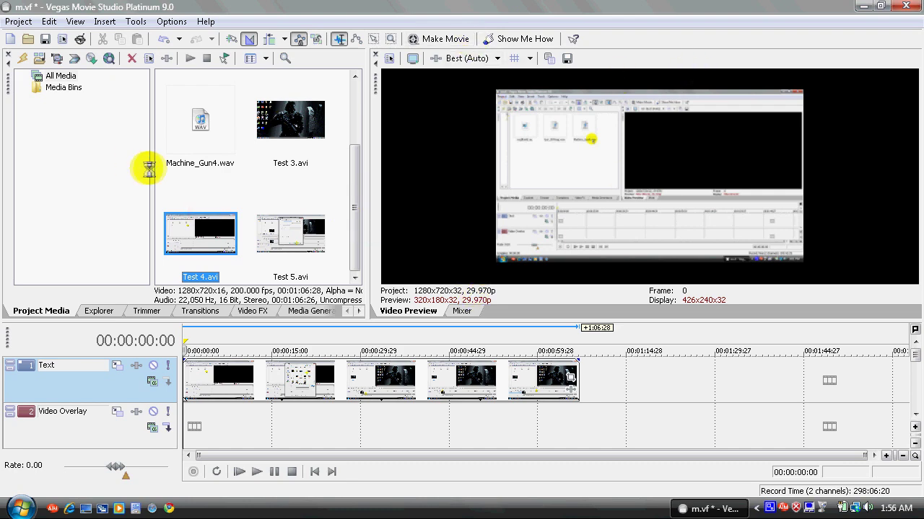
{"action": "left_click_drag", "start_coordinate": [150, 169], "coordinate": [44, 153]}
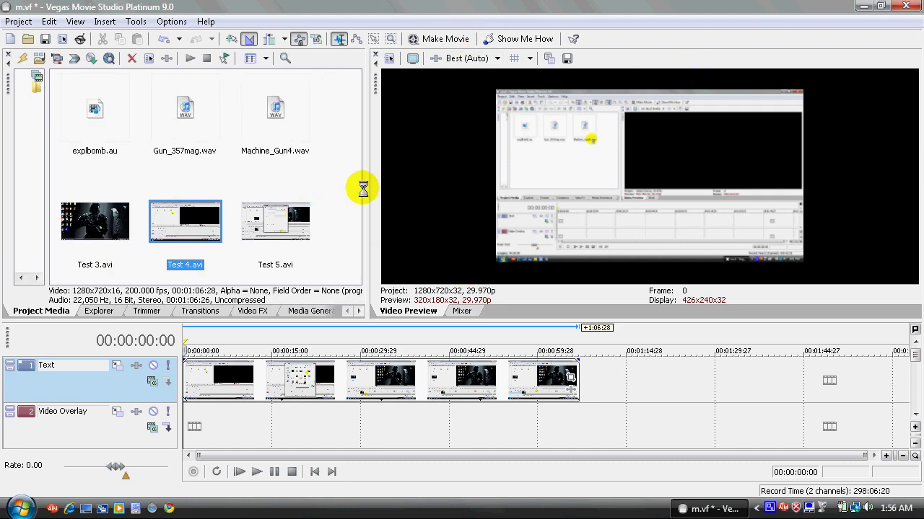
Resize the preview, media and timeline panes so all six media files fit in one row.
{"action": "left_click_drag", "start_coordinate": [363, 186], "coordinate": [215, 200]}
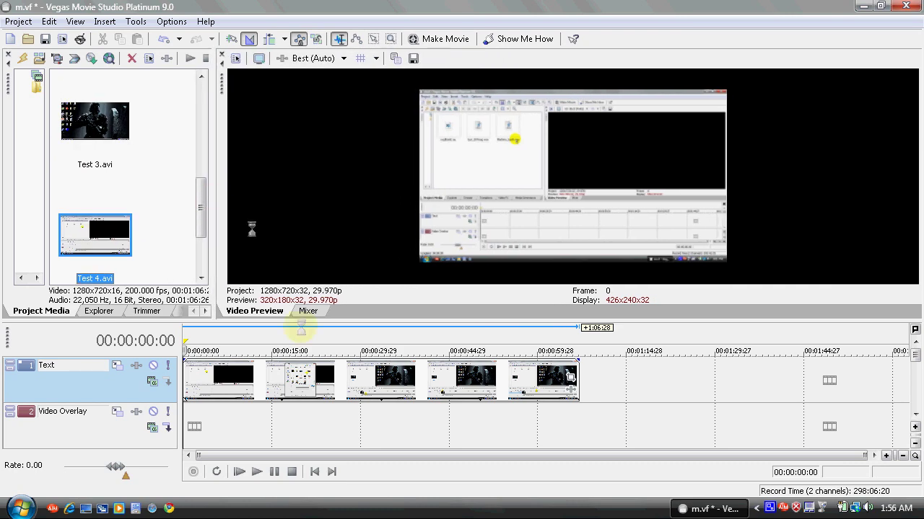
{"action": "left_click_drag", "start_coordinate": [321, 322], "coordinate": [316, 413]}
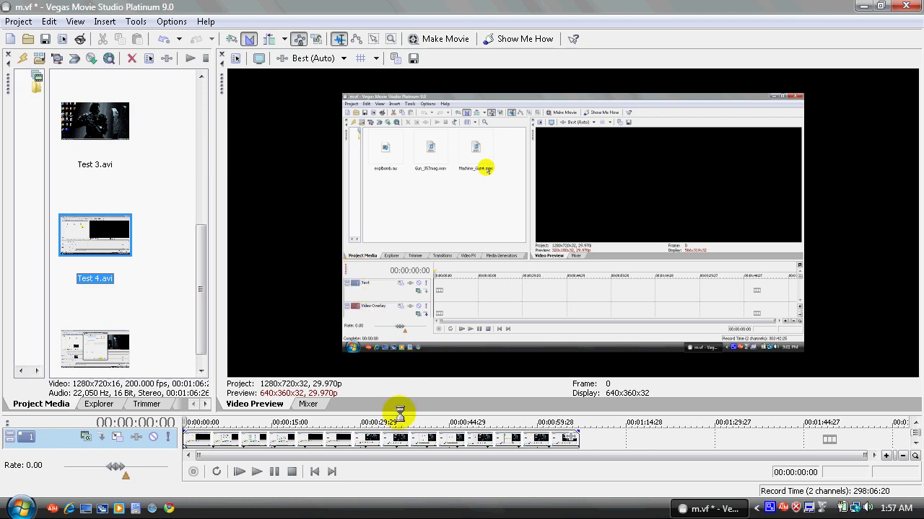
{"action": "left_click_drag", "start_coordinate": [400, 413], "coordinate": [402, 347]}
{"action": "left_click_drag", "start_coordinate": [214, 225], "coordinate": [524, 264]}
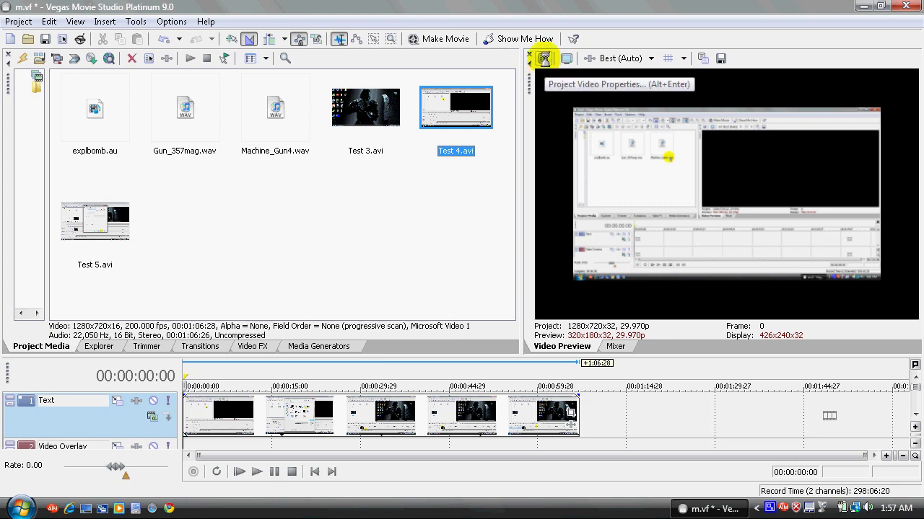
Bring up Project Properties with its template list, showing HDV 720-30p 1280x720 at 29.970 fps.
{"action": "left_click", "coordinate": [544, 58]}
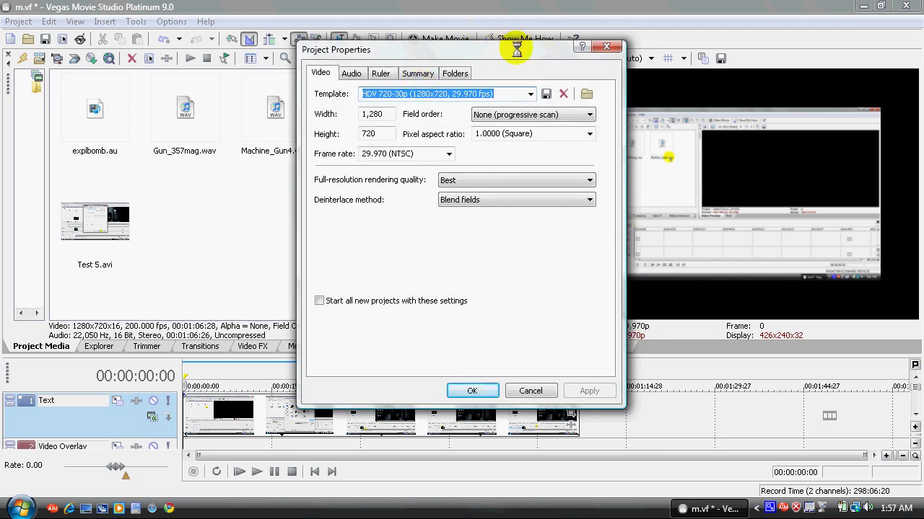
{"action": "left_click", "coordinate": [606, 46]}
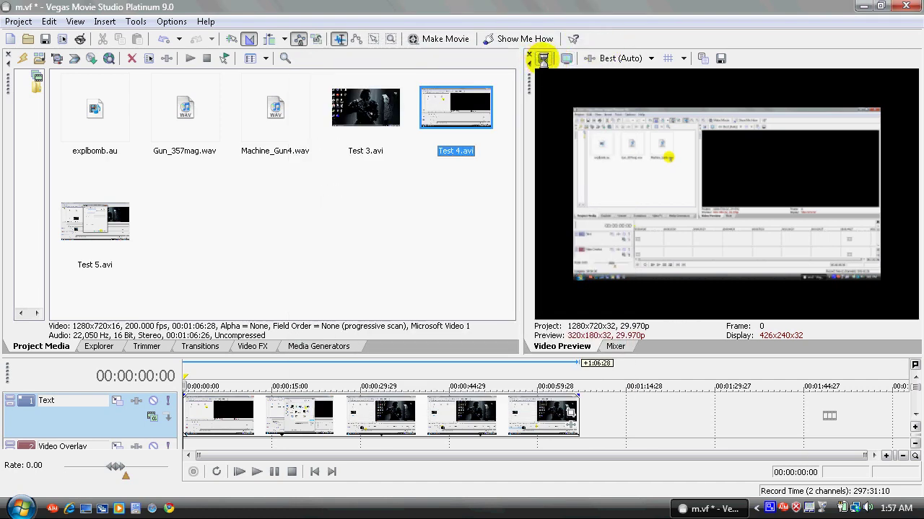
{"action": "left_click", "coordinate": [17, 20]}
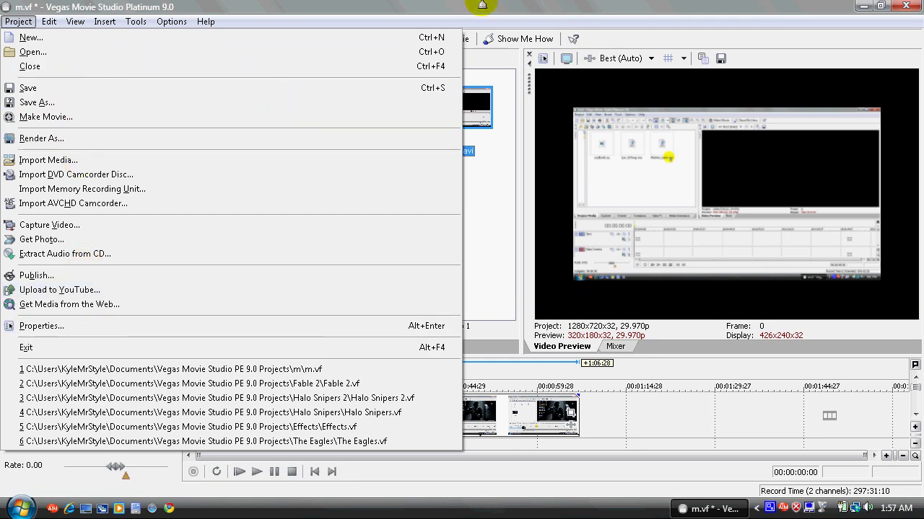
{"action": "left_click", "coordinate": [505, 20]}
{"action": "left_click", "coordinate": [544, 57]}
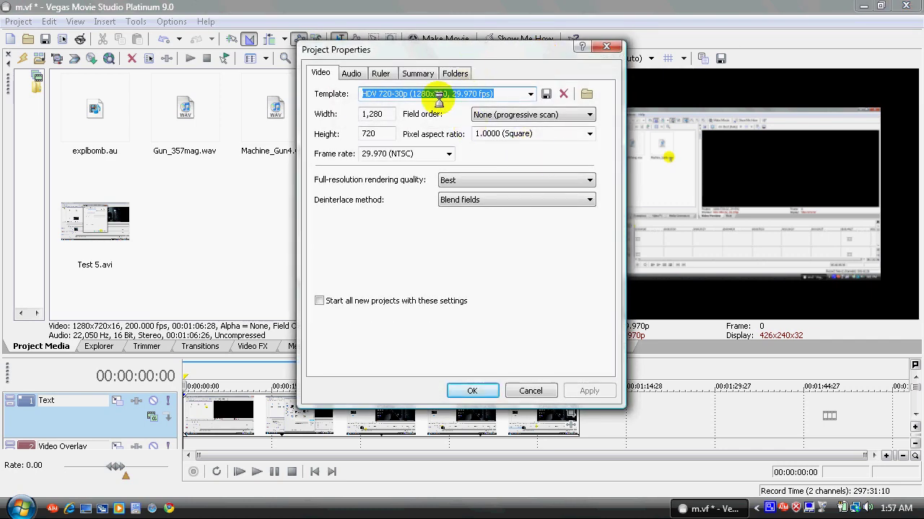
{"action": "left_click", "coordinate": [528, 92]}
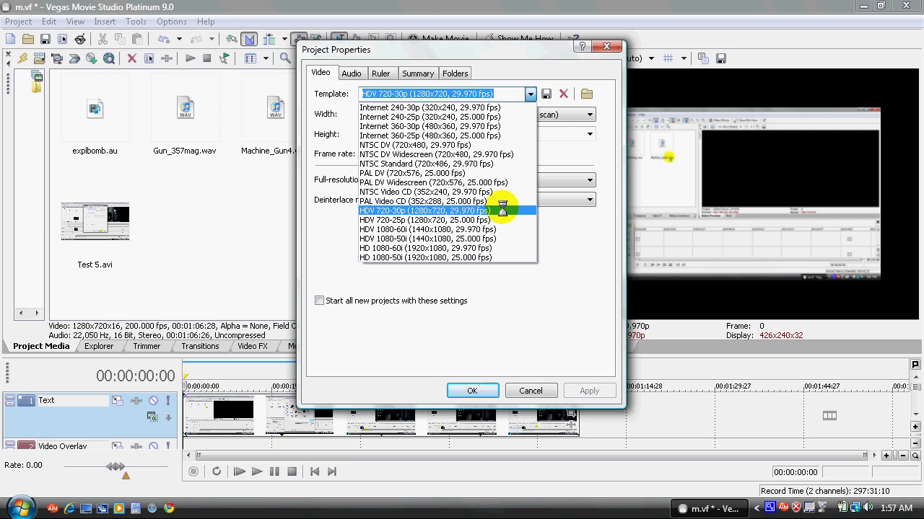
Keep HDV 720-30p at 1280x720, progressive field order, Best quality and Blend fields deinterlacing.
{"action": "left_click", "coordinate": [502, 210]}
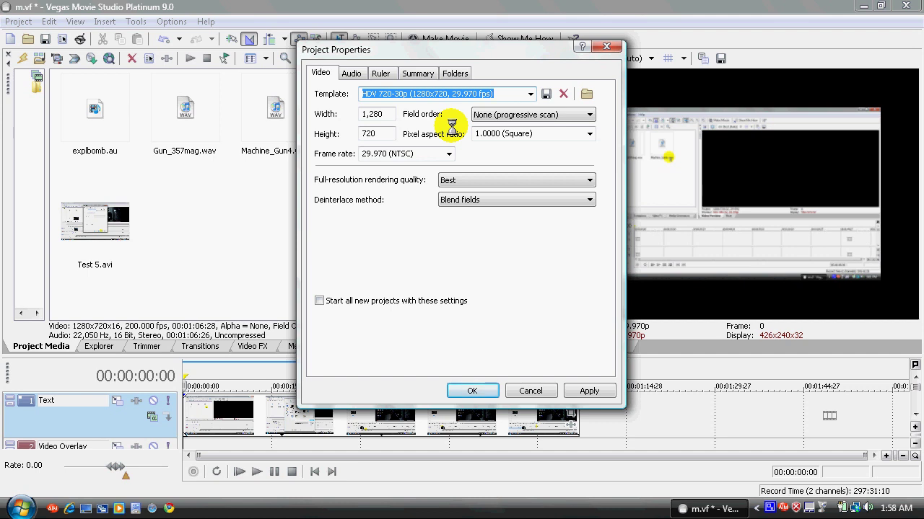
{"action": "left_click", "coordinate": [383, 131]}
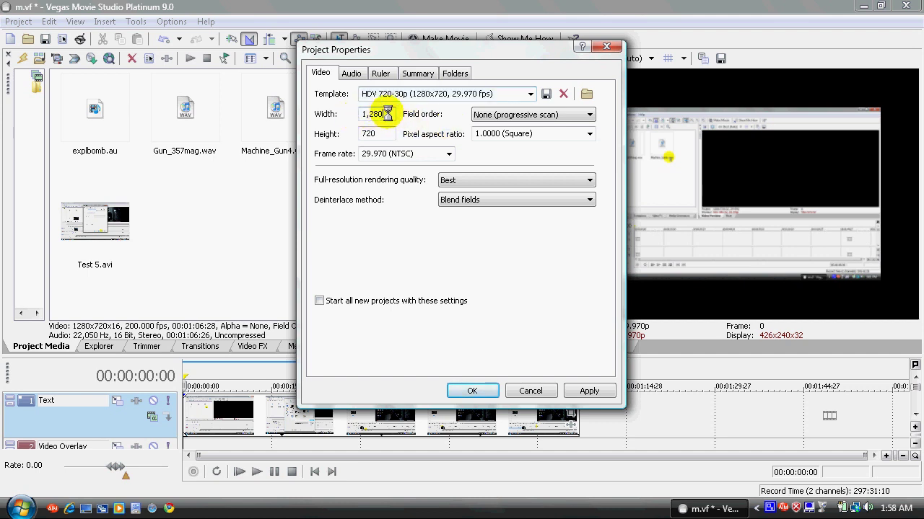
{"action": "left_click", "coordinate": [383, 114]}
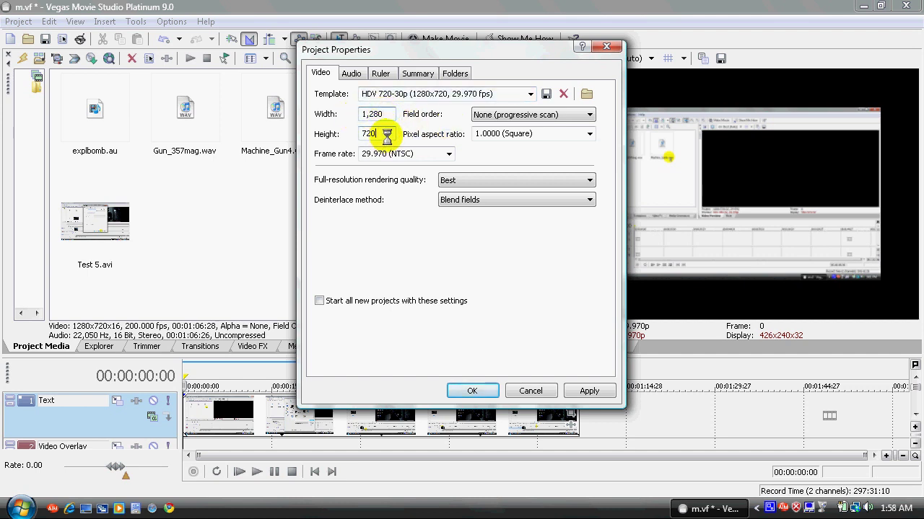
{"action": "left_click", "coordinate": [534, 118]}
{"action": "left_click", "coordinate": [534, 128]}
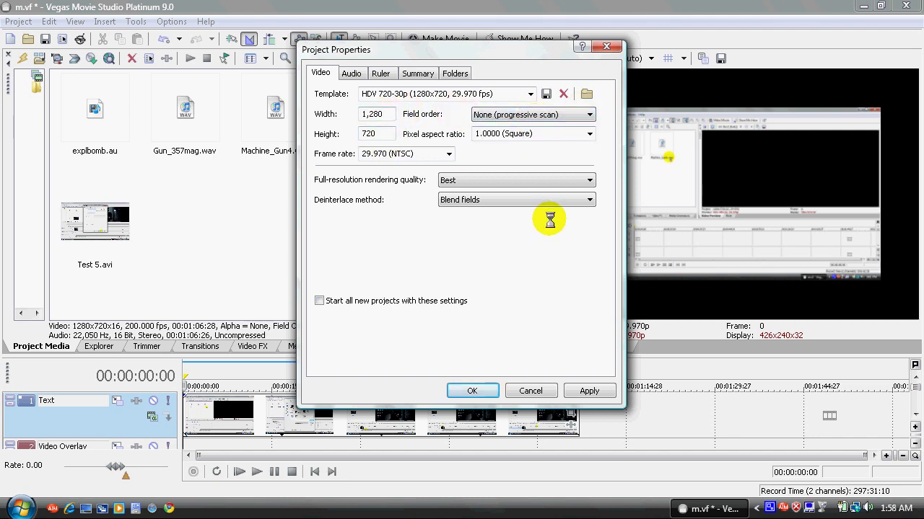
{"action": "left_click", "coordinate": [501, 181]}
{"action": "left_click", "coordinate": [494, 221]}
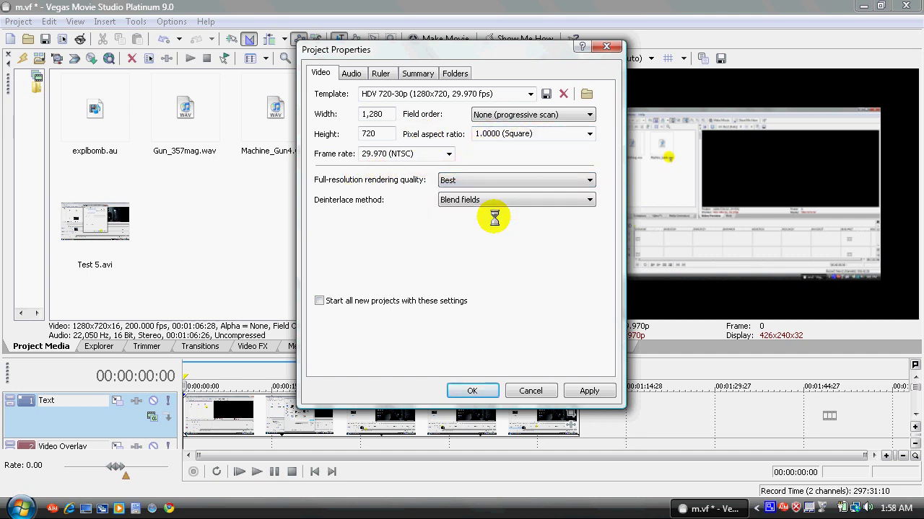
{"action": "left_click", "coordinate": [501, 201]}
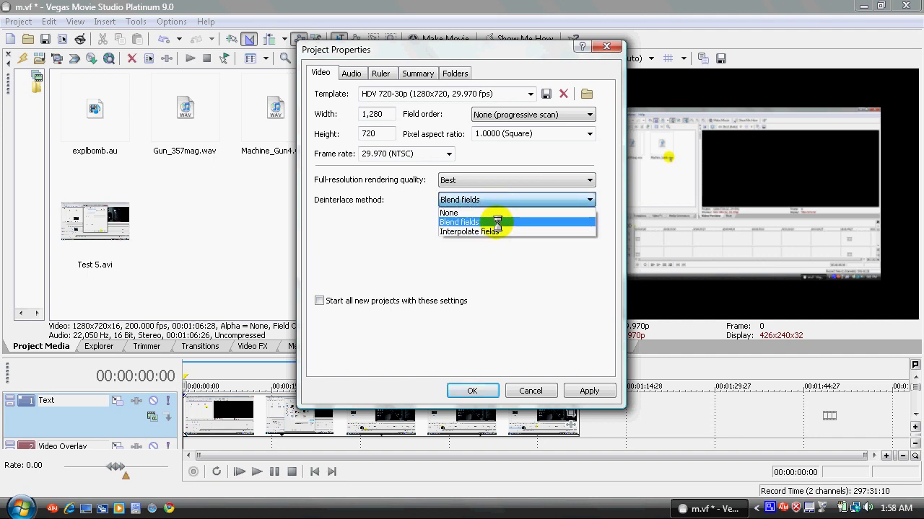
{"action": "left_click", "coordinate": [498, 223]}
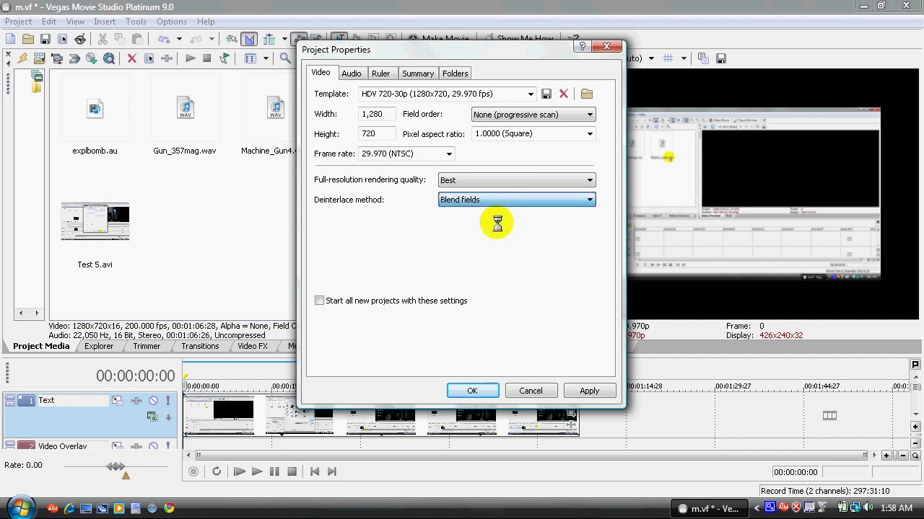
Confirm Stereo master bus, 48,000 Hz, 16-bit and Best resample quality in the Audio settings.
{"action": "left_click", "coordinate": [353, 73]}
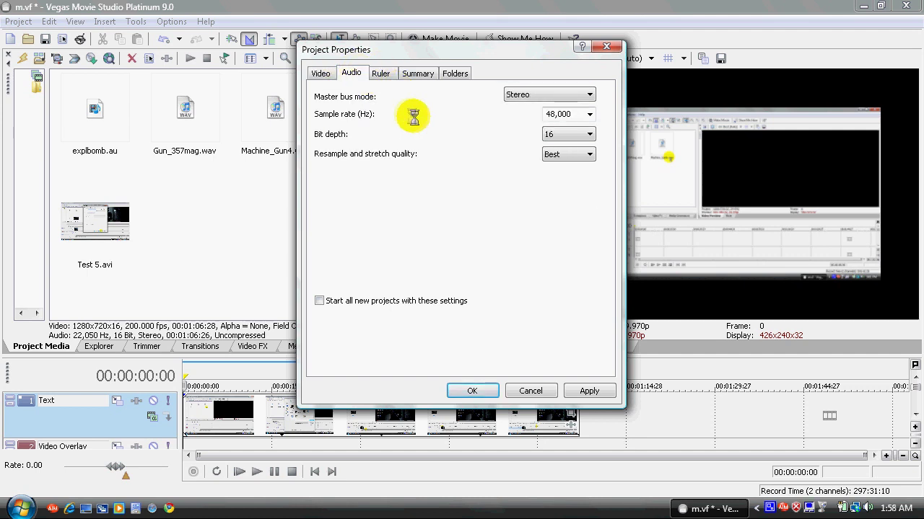
{"action": "left_click", "coordinate": [561, 101]}
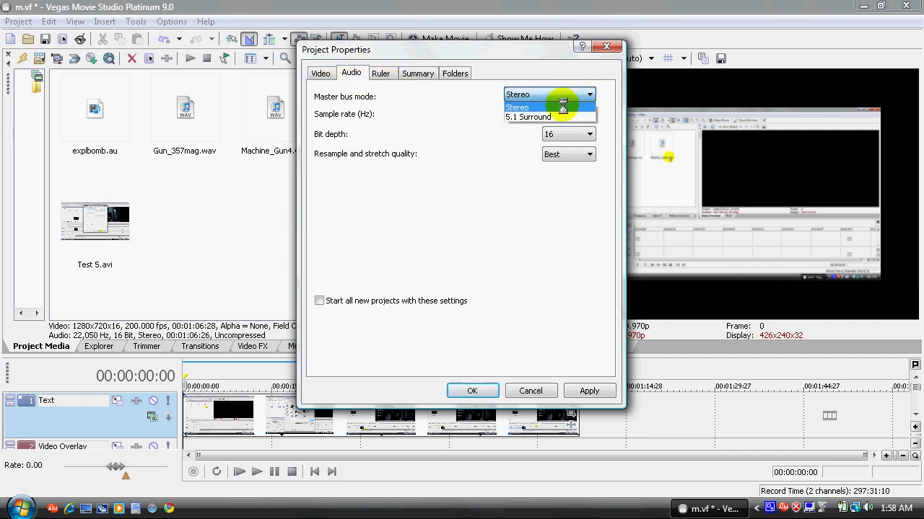
{"action": "left_click", "coordinate": [560, 105]}
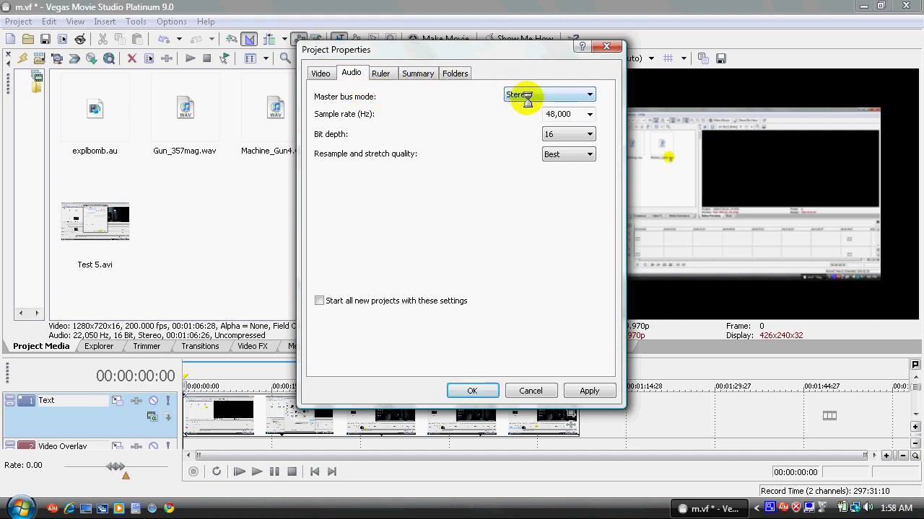
{"action": "left_click", "coordinate": [589, 115]}
{"action": "left_click", "coordinate": [577, 173]}
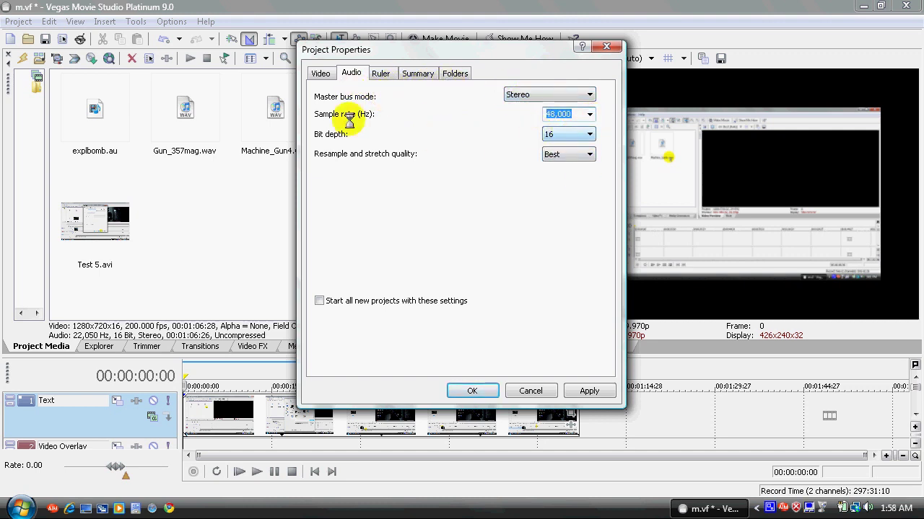
{"action": "left_click", "coordinate": [565, 134]}
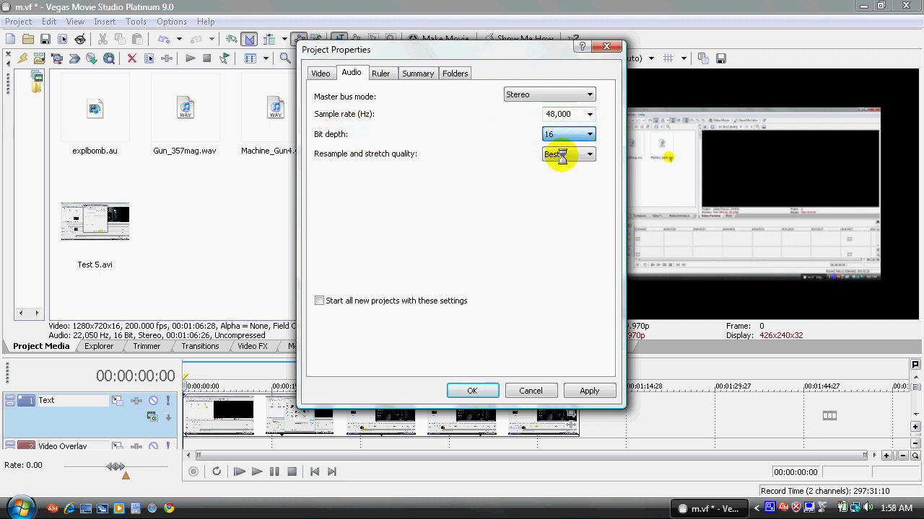
{"action": "left_click", "coordinate": [555, 155]}
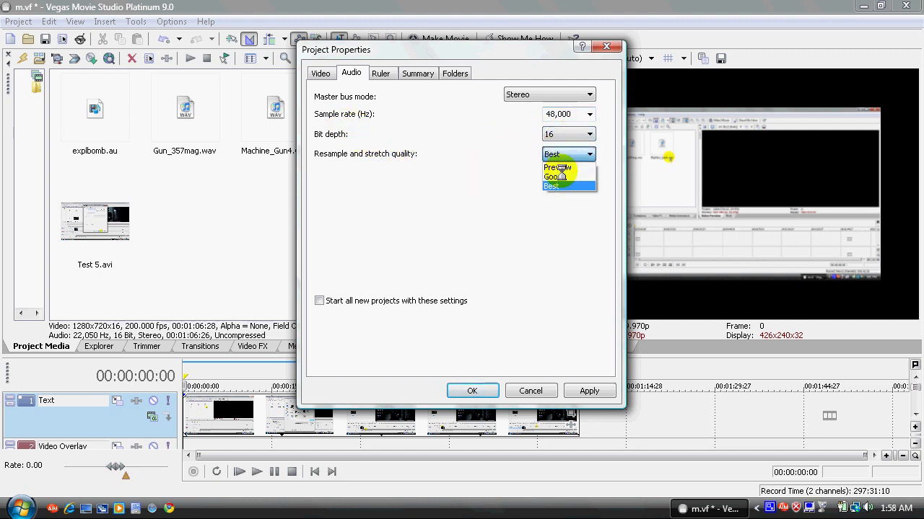
{"action": "left_click", "coordinate": [552, 185]}
Review the Ruler and Video tabs, then apply and close Project Properties.
{"action": "left_click", "coordinate": [380, 74]}
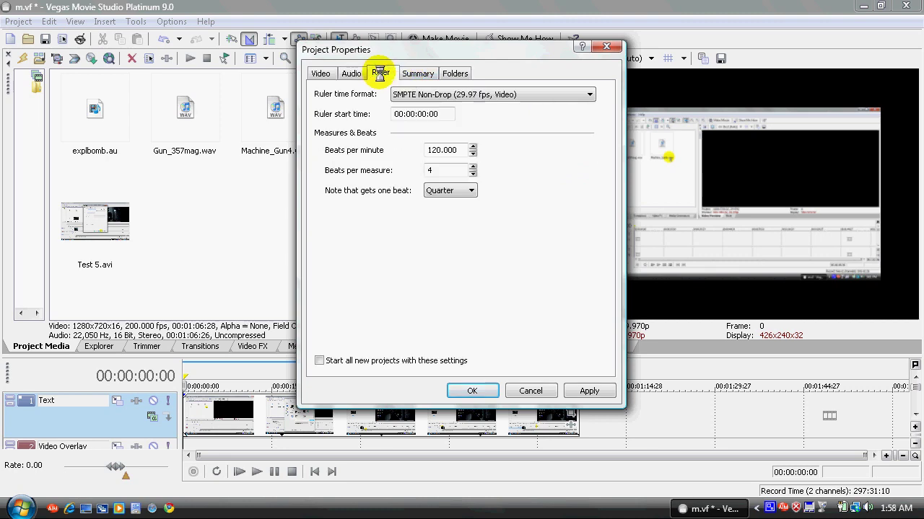
{"action": "left_click", "coordinate": [322, 72]}
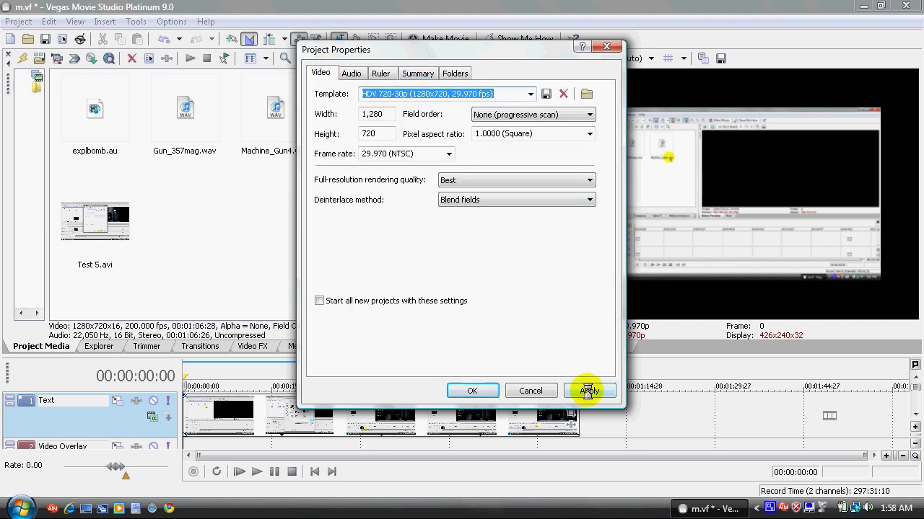
{"action": "left_click", "coordinate": [476, 391]}
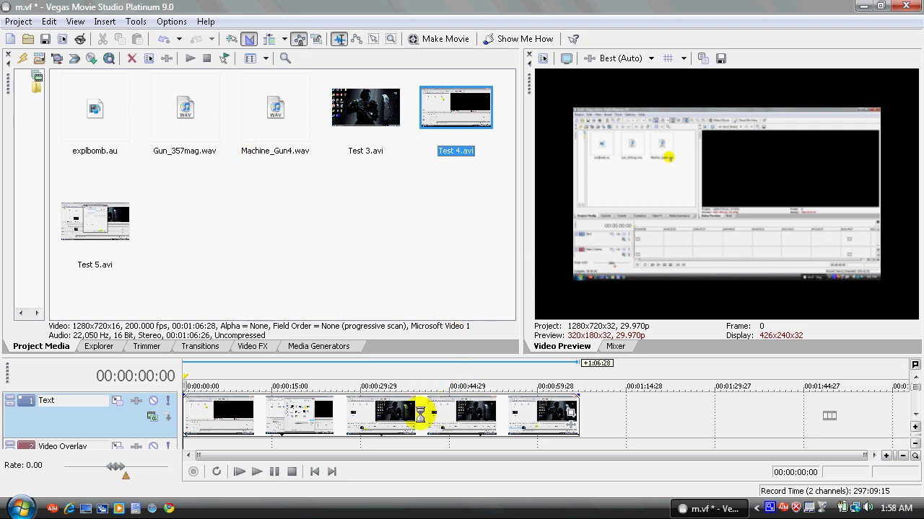
{"action": "left_click", "coordinate": [429, 412]}
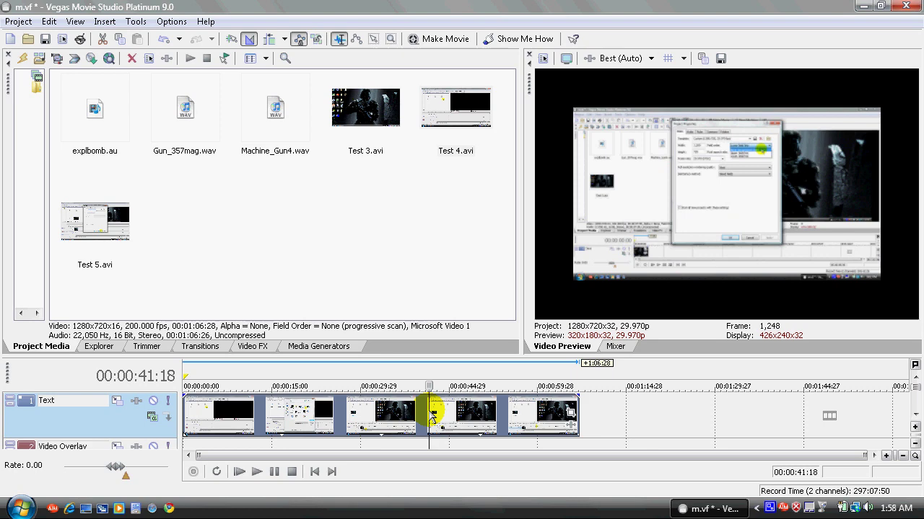
Bring up the Test 4 event's Properties from its context menu.
{"action": "right_click", "coordinate": [391, 419]}
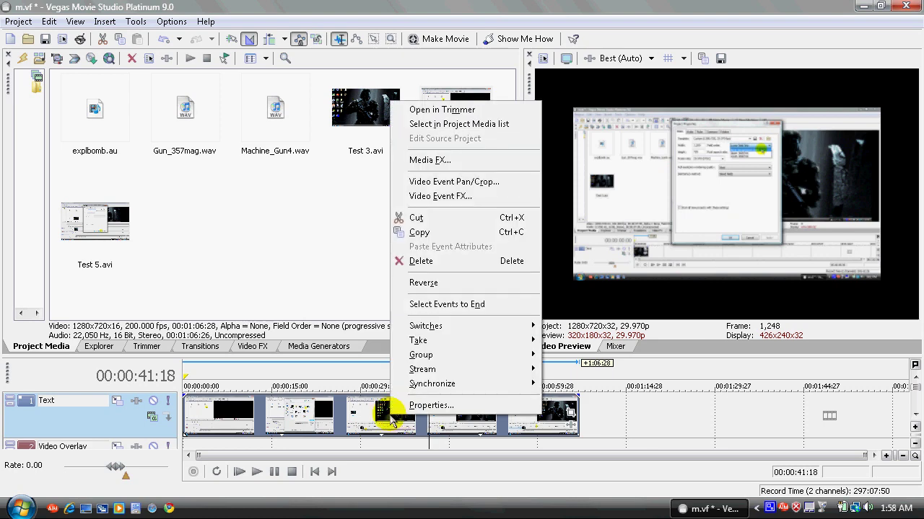
{"action": "left_click", "coordinate": [420, 408]}
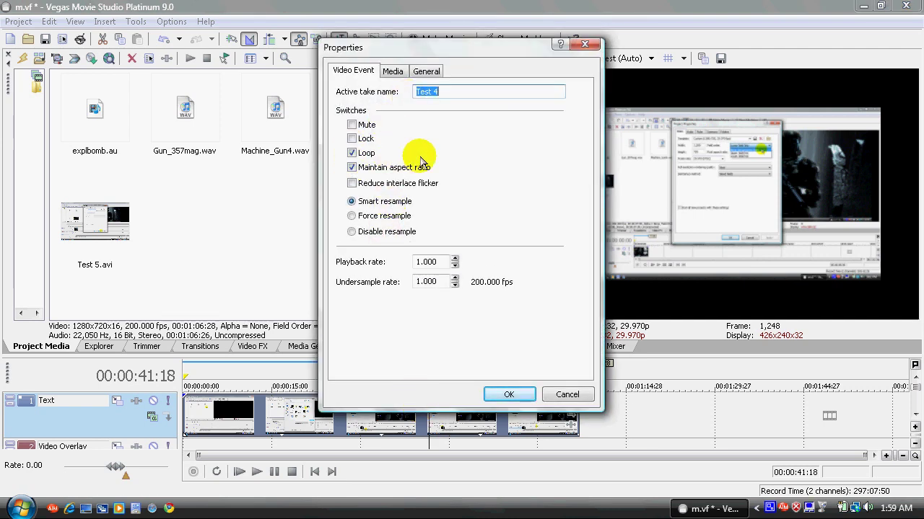
Turn off Maintain aspect ratio for Test 4, review its Media details, and confirm the changes.
{"action": "left_click", "coordinate": [352, 167]}
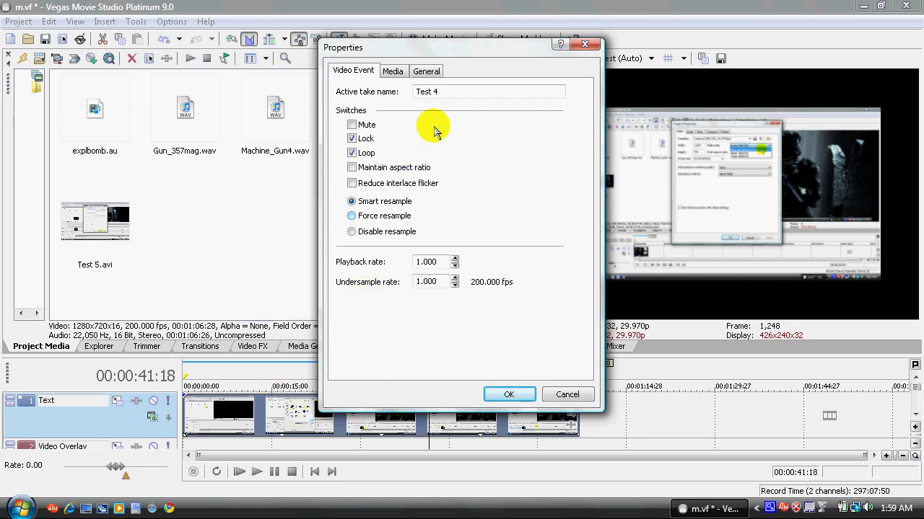
{"action": "left_click", "coordinate": [393, 77]}
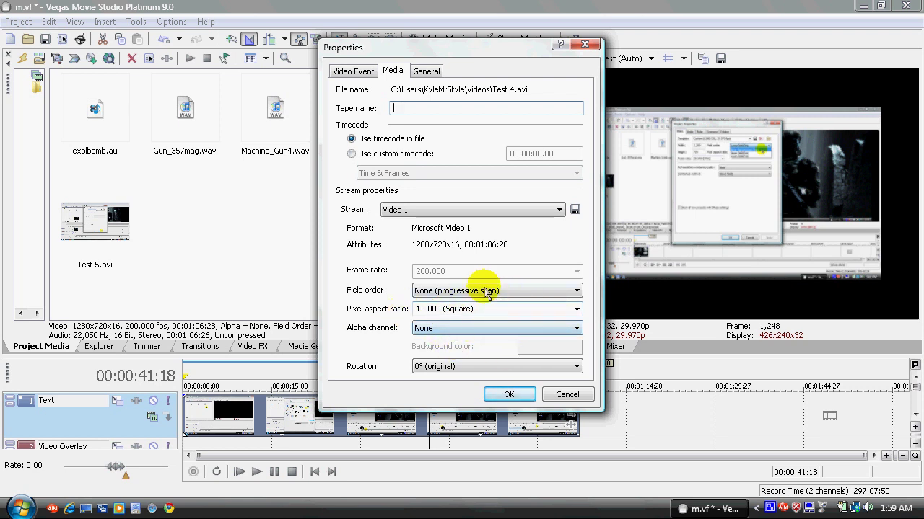
{"action": "left_click", "coordinate": [508, 394]}
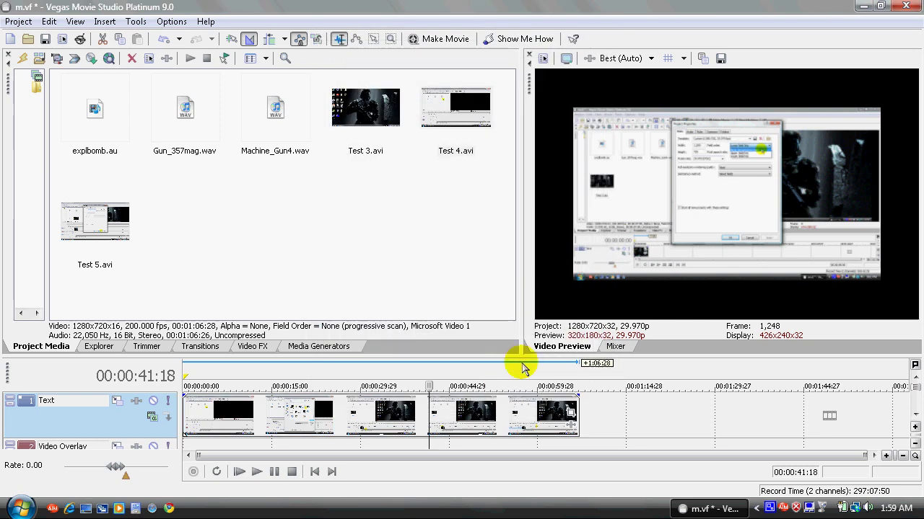
Widen the video preview and start Render As from the Project menu.
{"action": "left_click_drag", "start_coordinate": [521, 230], "coordinate": [175, 223]}
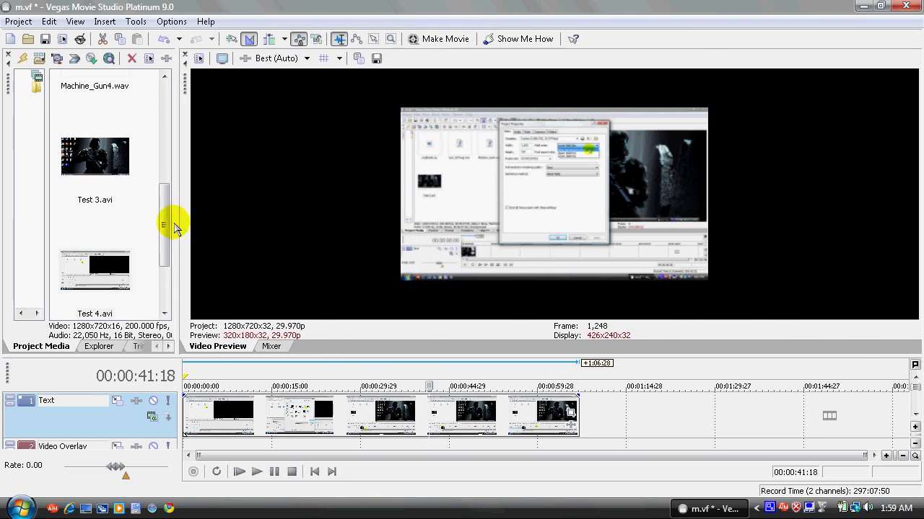
{"action": "left_click", "coordinate": [17, 22]}
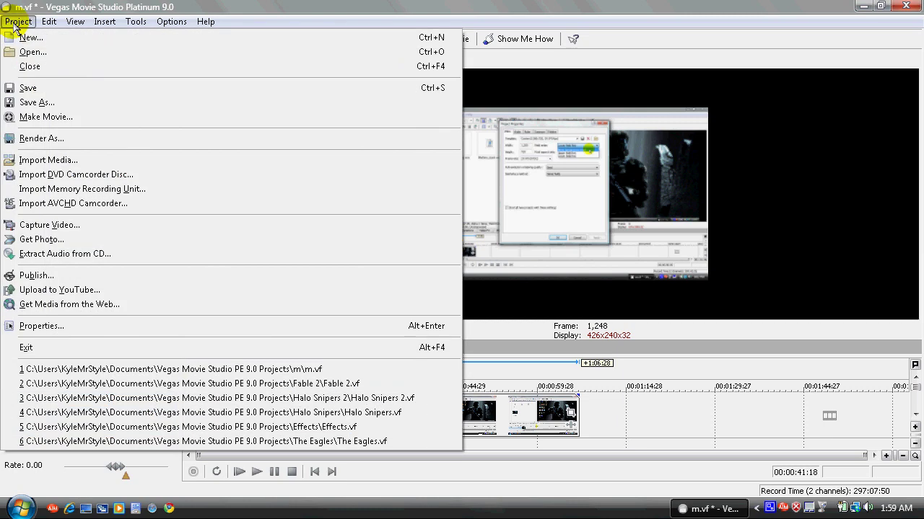
{"action": "left_click", "coordinate": [49, 139]}
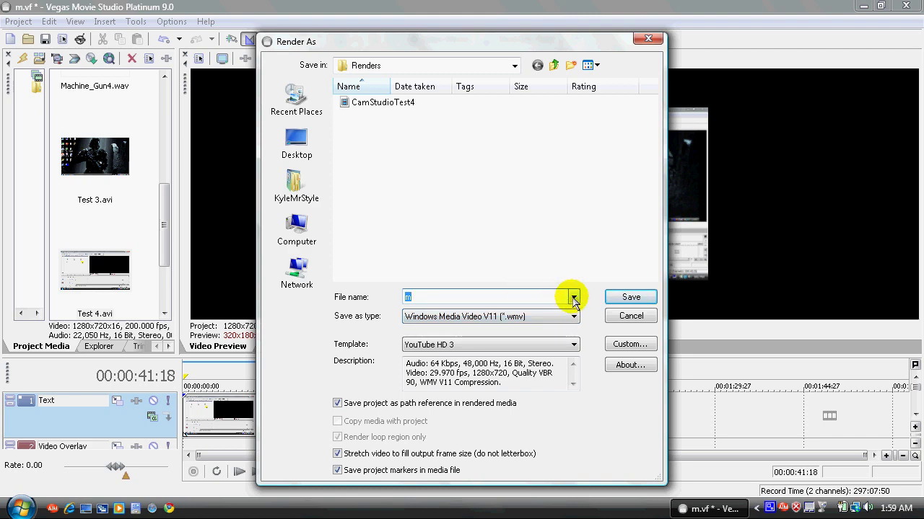
Leave the file name empty, keep Windows Media Video V11 output, and choose Default Template.
{"action": "left_click", "coordinate": [574, 297]}
{"action": "left_click", "coordinate": [534, 299]}
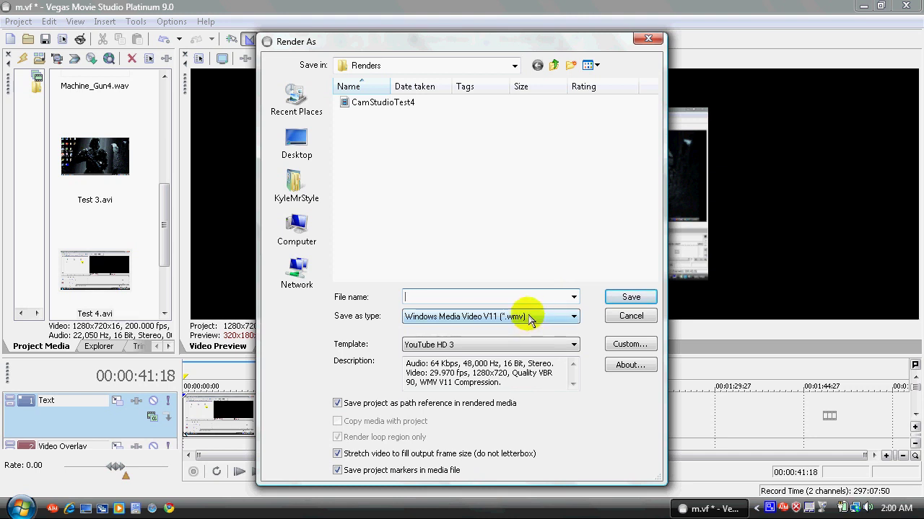
{"action": "left_click", "coordinate": [531, 319]}
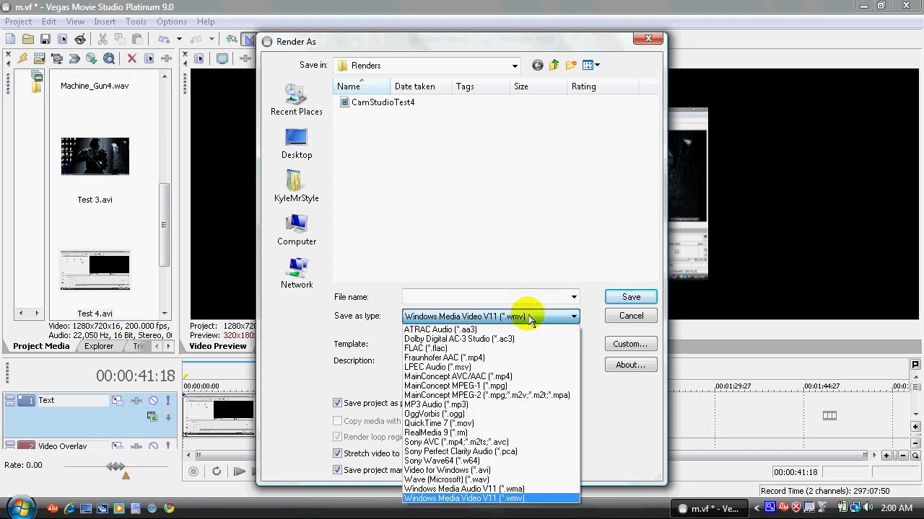
{"action": "left_click", "coordinate": [512, 500]}
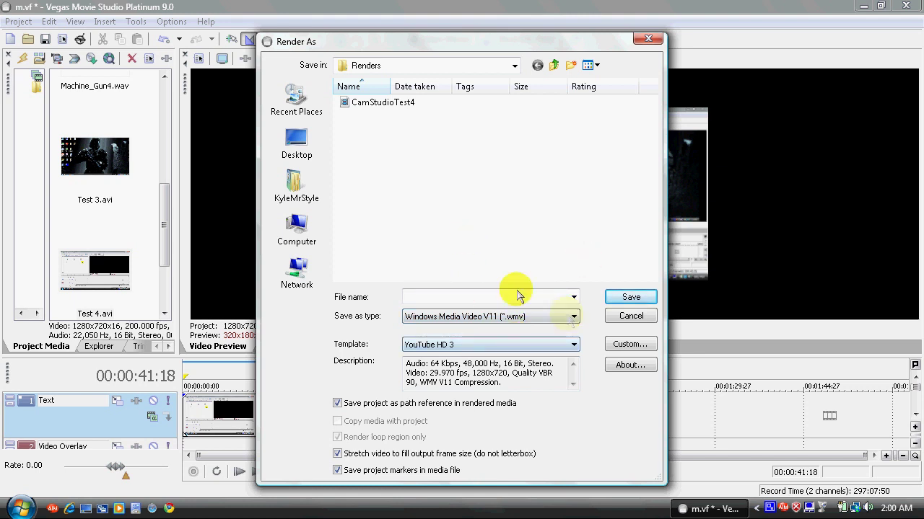
{"action": "left_click", "coordinate": [516, 317]}
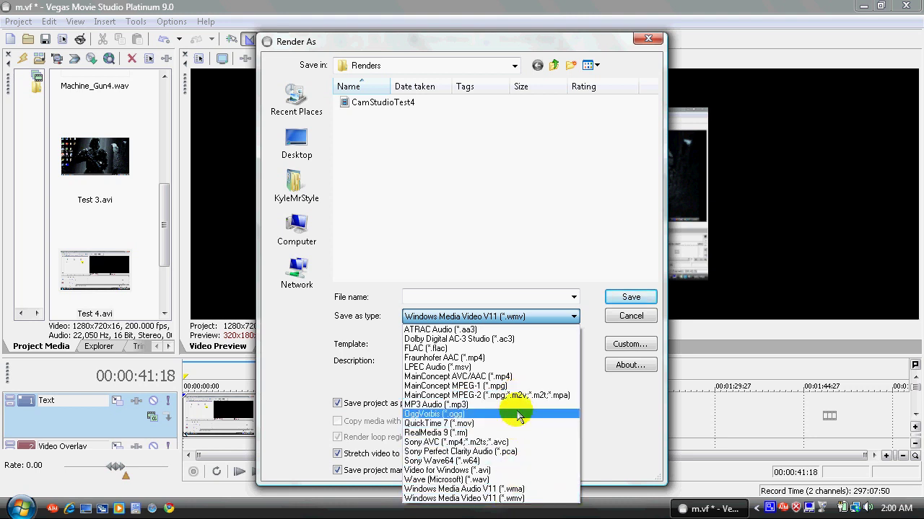
{"action": "left_click", "coordinate": [509, 499]}
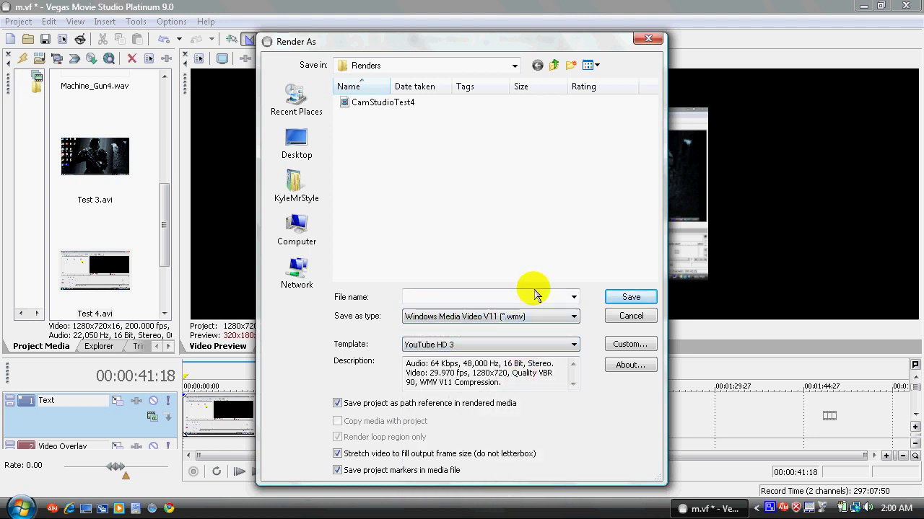
{"action": "left_click", "coordinate": [518, 347]}
{"action": "left_click", "coordinate": [506, 143]}
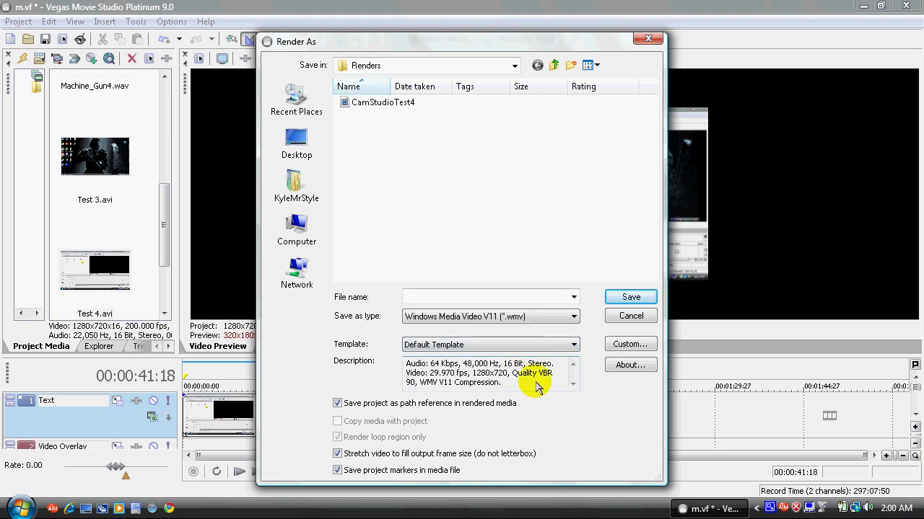
Reopen the custom settings from Default Template, keeping Best rendering quality.
{"action": "left_click", "coordinate": [623, 346]}
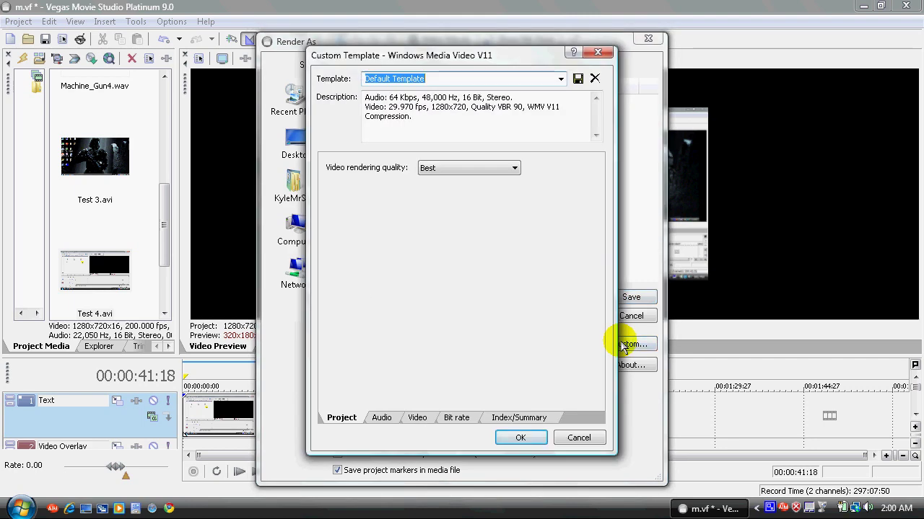
{"action": "left_click", "coordinate": [596, 54]}
{"action": "left_click", "coordinate": [531, 345]}
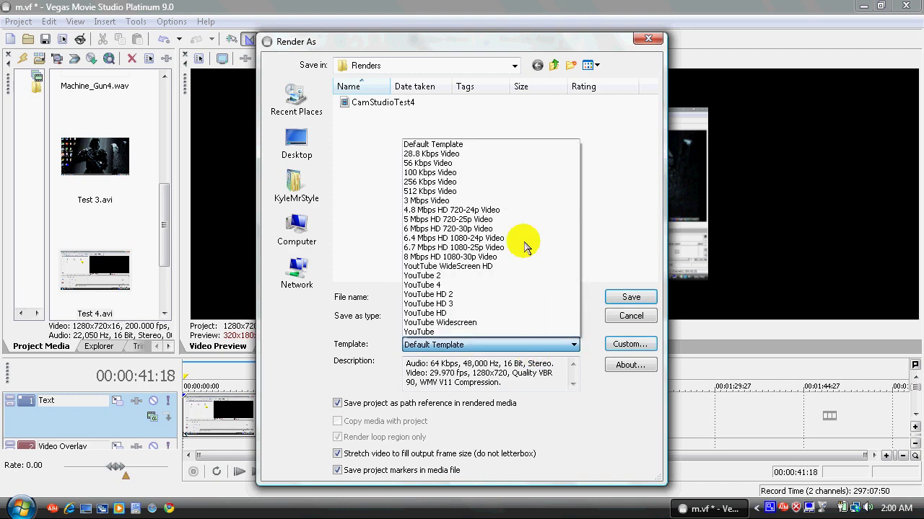
{"action": "left_click", "coordinate": [525, 143]}
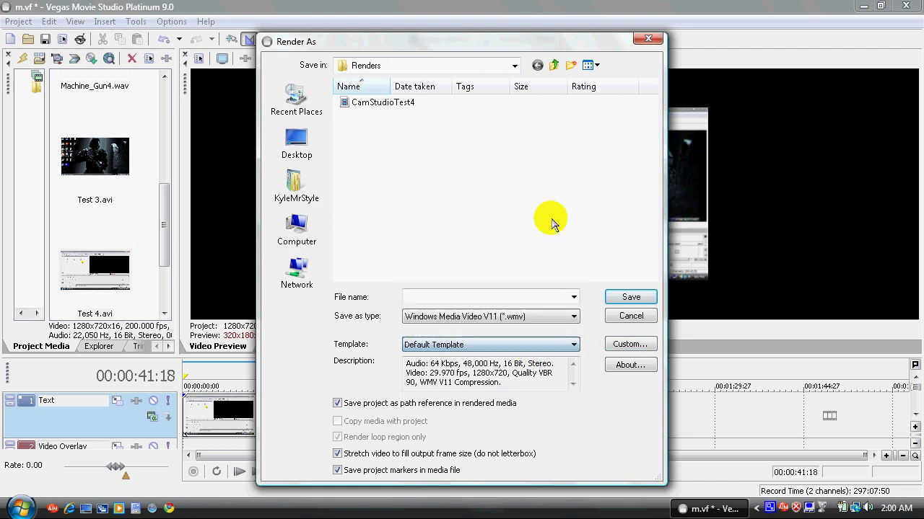
{"action": "left_click", "coordinate": [630, 346]}
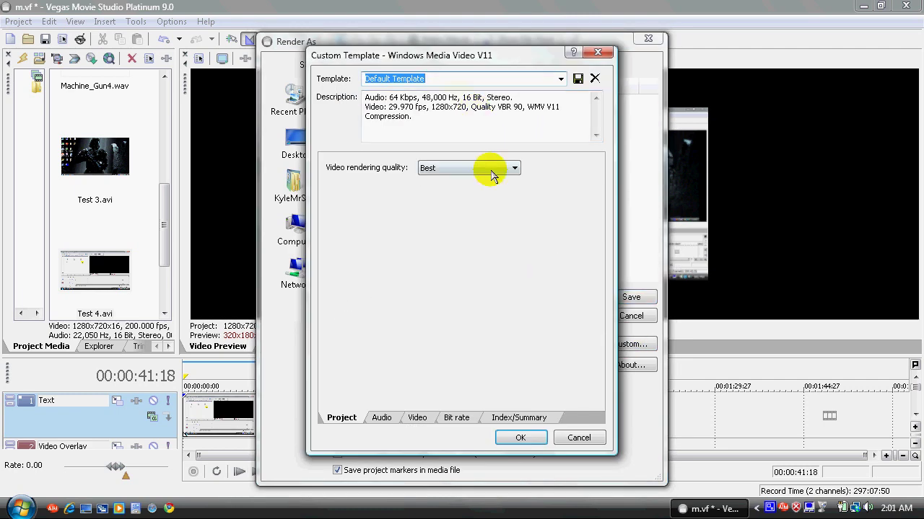
{"action": "left_click", "coordinate": [496, 169]}
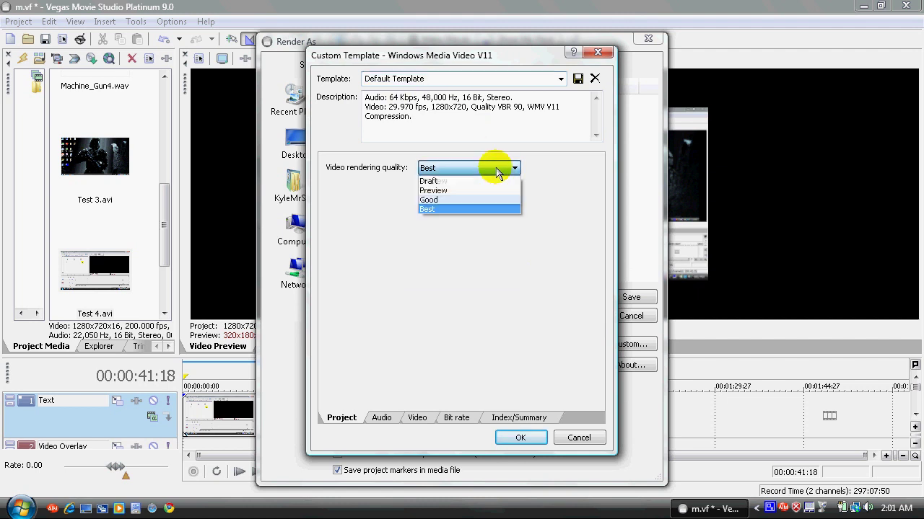
{"action": "left_click", "coordinate": [481, 211]}
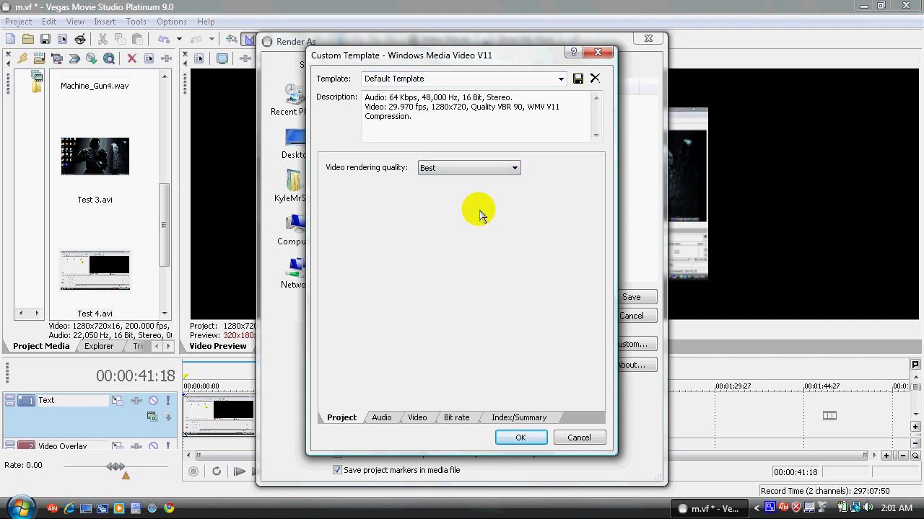
Set the template audio to Windows Media Audio 9.2, 128 kbps, 48 kHz, stereo CBR.
{"action": "left_click", "coordinate": [383, 419]}
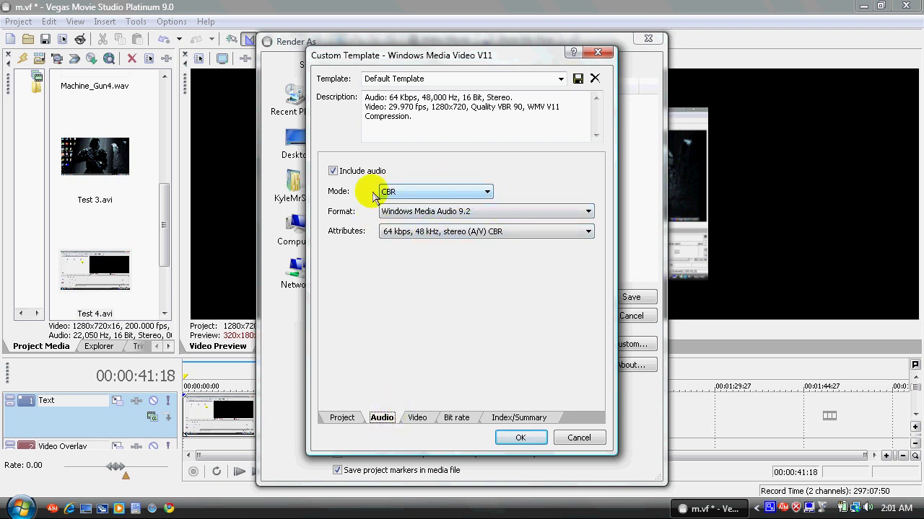
{"action": "left_click", "coordinate": [430, 194]}
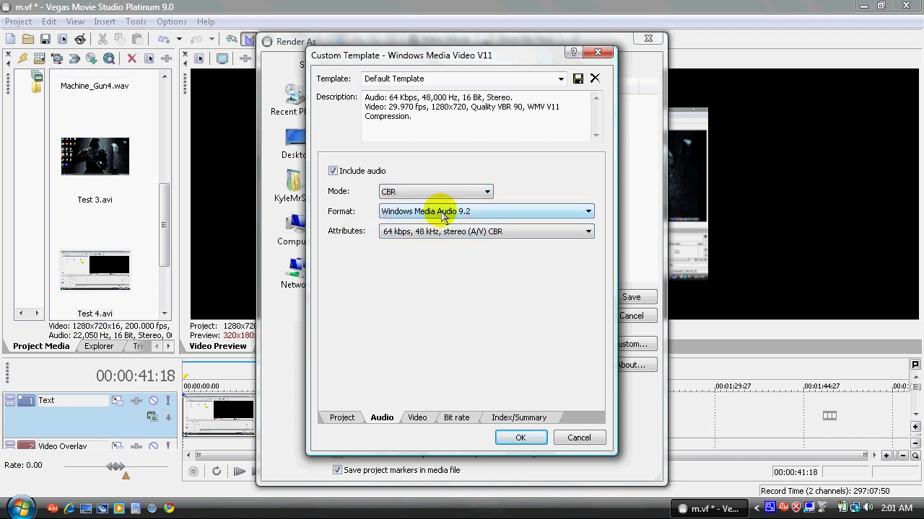
{"action": "left_click", "coordinate": [443, 214]}
{"action": "left_click", "coordinate": [439, 232]}
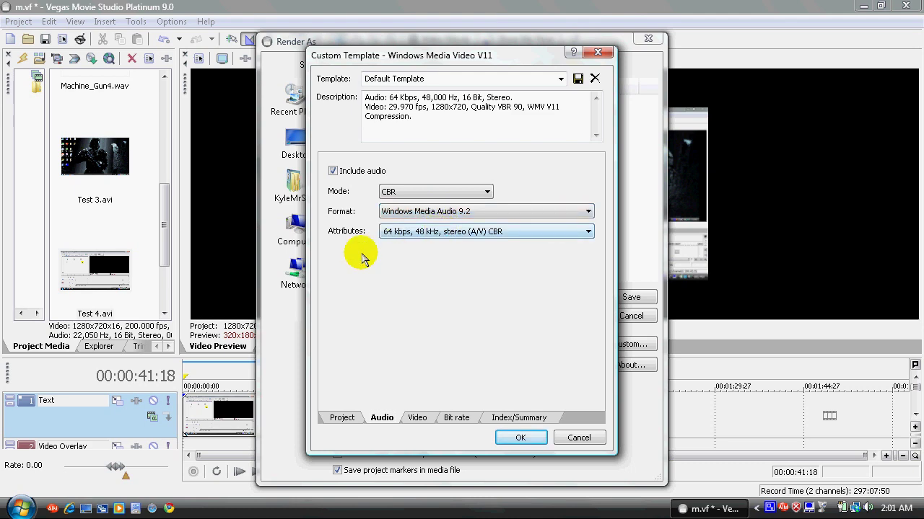
{"action": "left_click", "coordinate": [417, 238]}
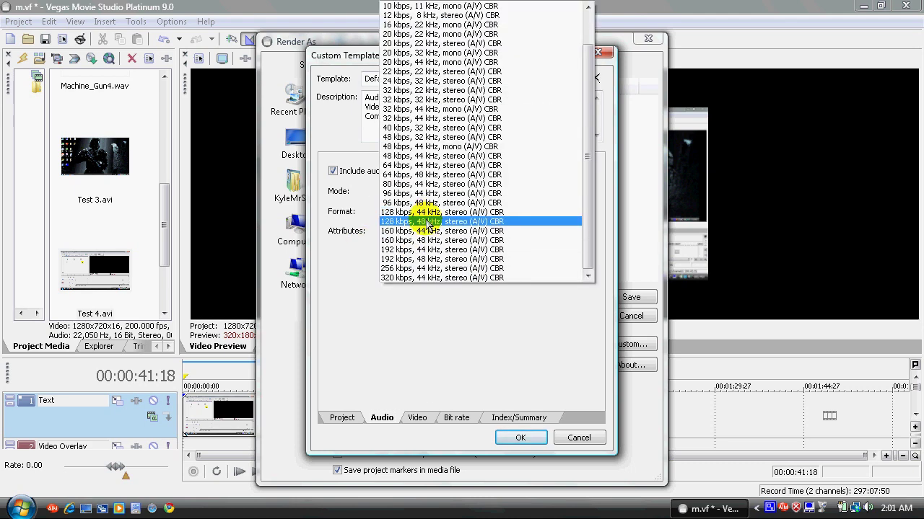
{"action": "left_click", "coordinate": [430, 224]}
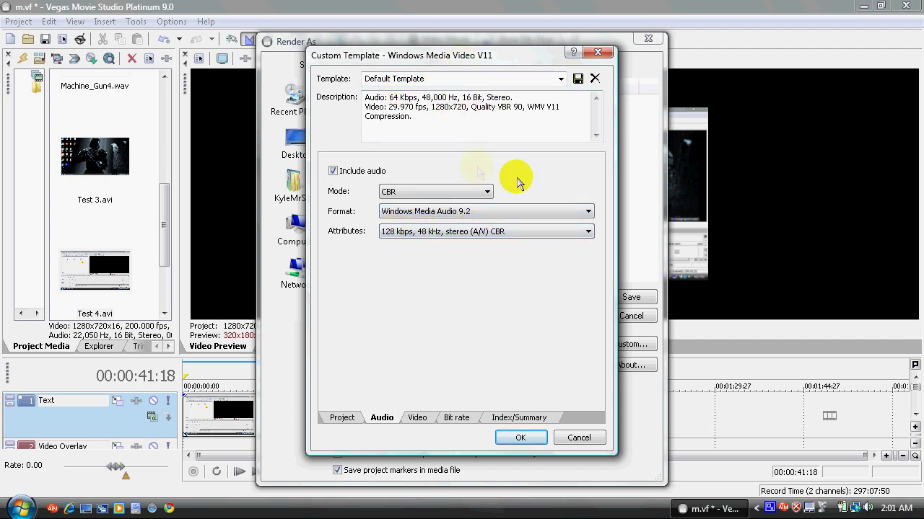
{"action": "left_click", "coordinate": [425, 419]}
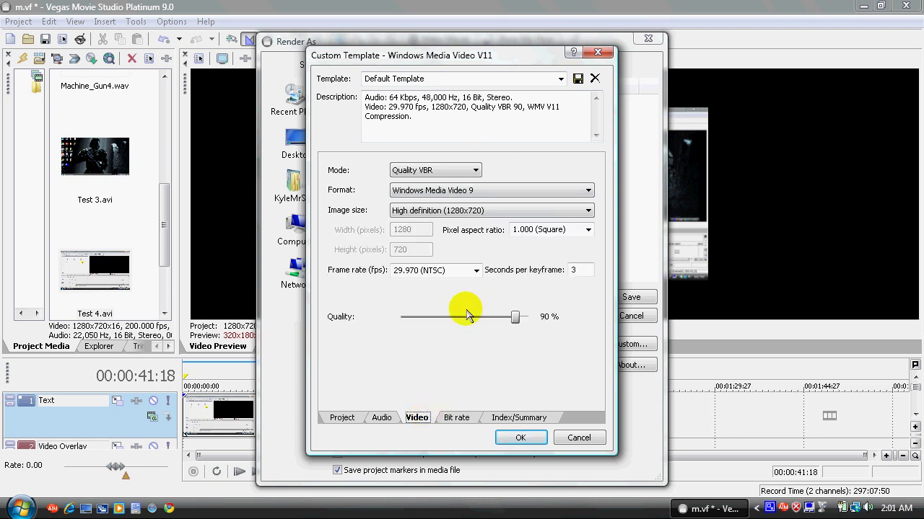
Keep Quality VBR at 1280x720 and raise the video quality slider from 90% to 100%.
{"action": "left_click", "coordinate": [458, 177]}
{"action": "left_click", "coordinate": [450, 209]}
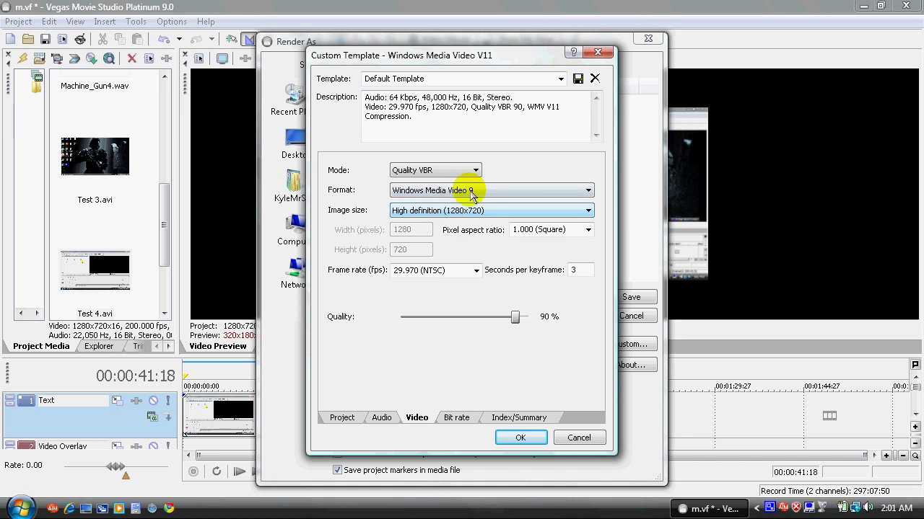
{"action": "left_click", "coordinate": [469, 191]}
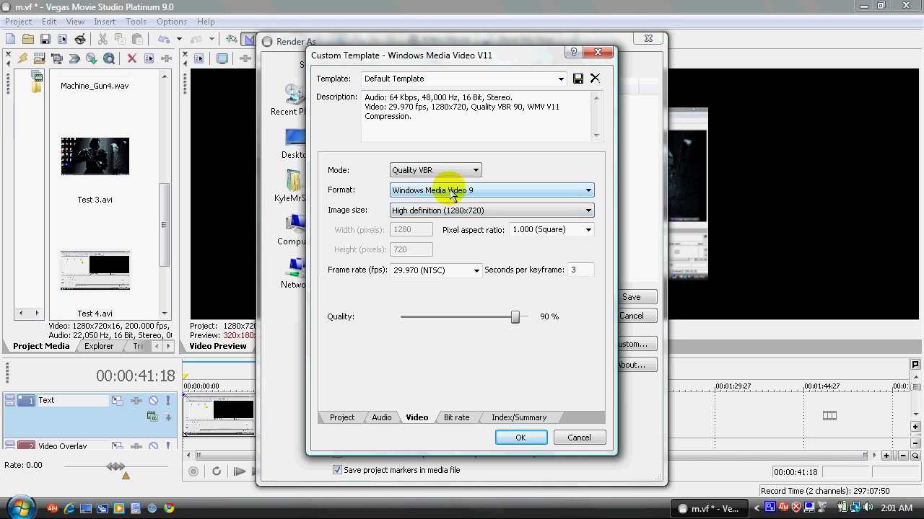
{"action": "left_click", "coordinate": [417, 210]}
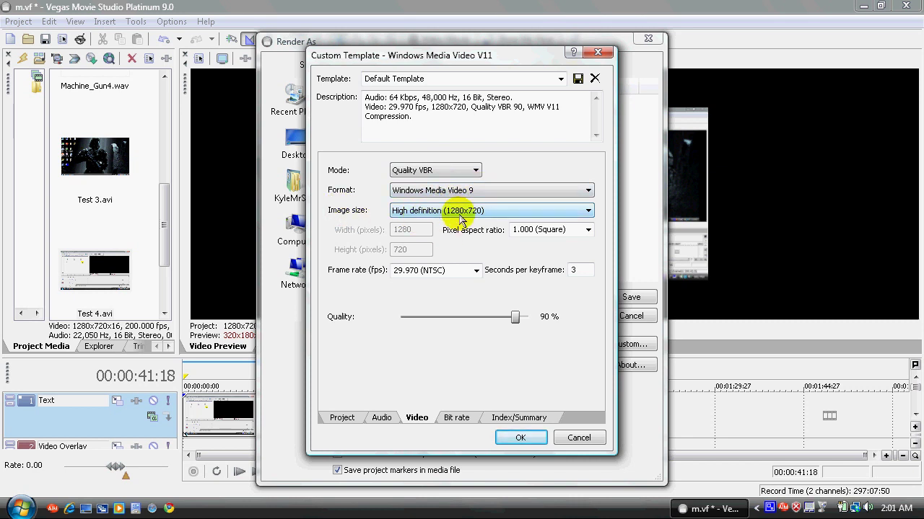
{"action": "left_click", "coordinate": [552, 229]}
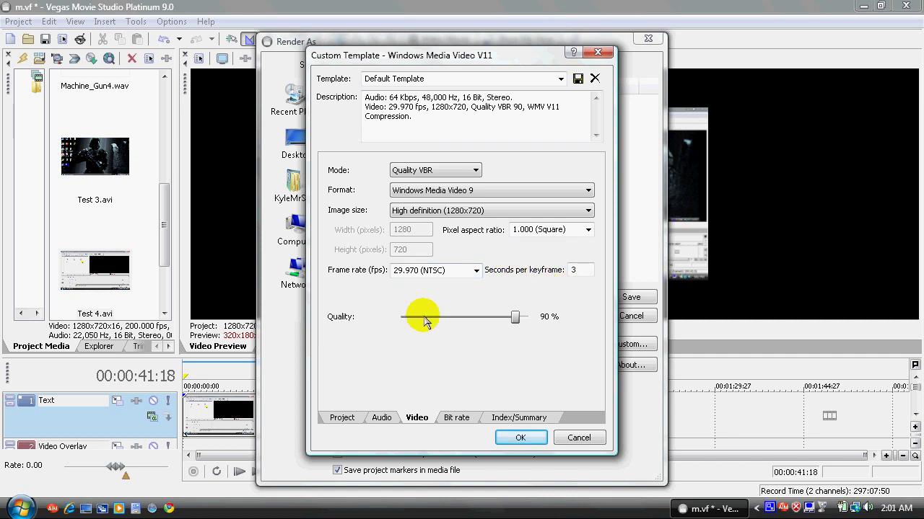
{"action": "left_click_drag", "start_coordinate": [509, 316], "coordinate": [570, 319]}
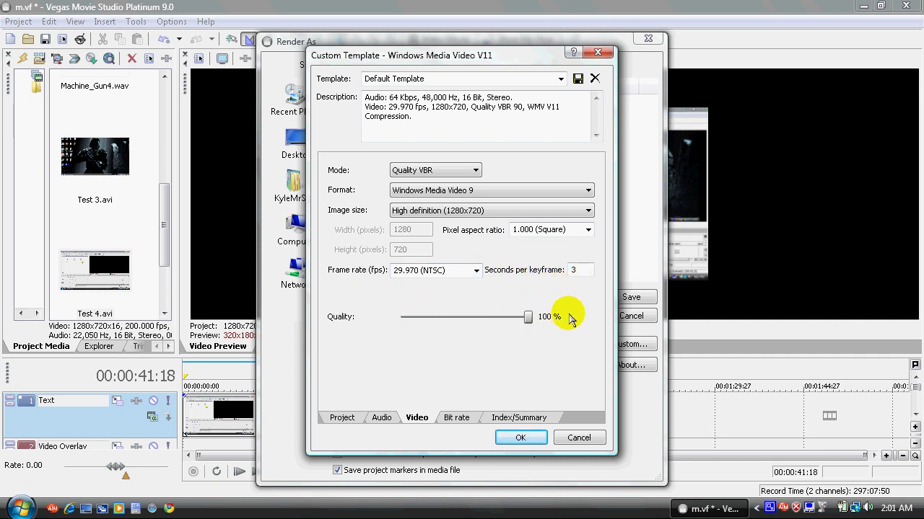
{"action": "left_click", "coordinate": [465, 413]}
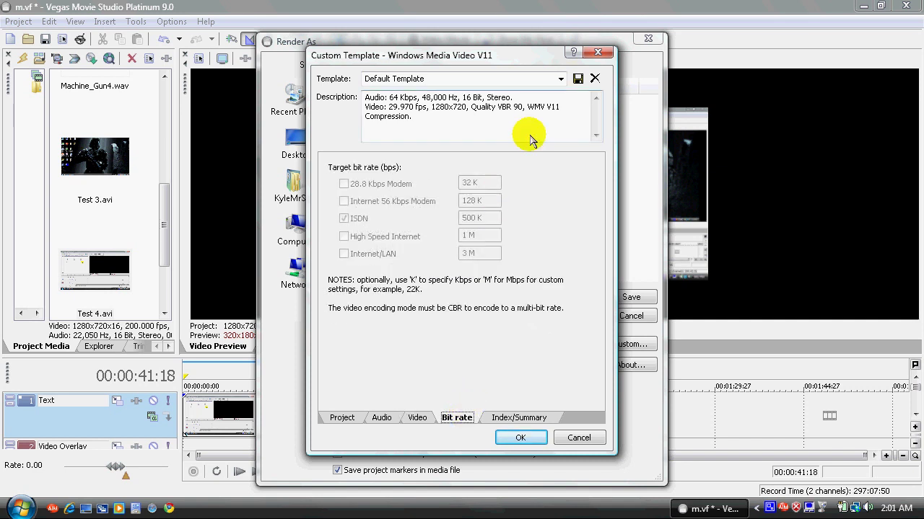
Save the settings as template 'YouTube HD 5' and name the output file 'Test 5'.
{"action": "left_click", "coordinate": [448, 85]}
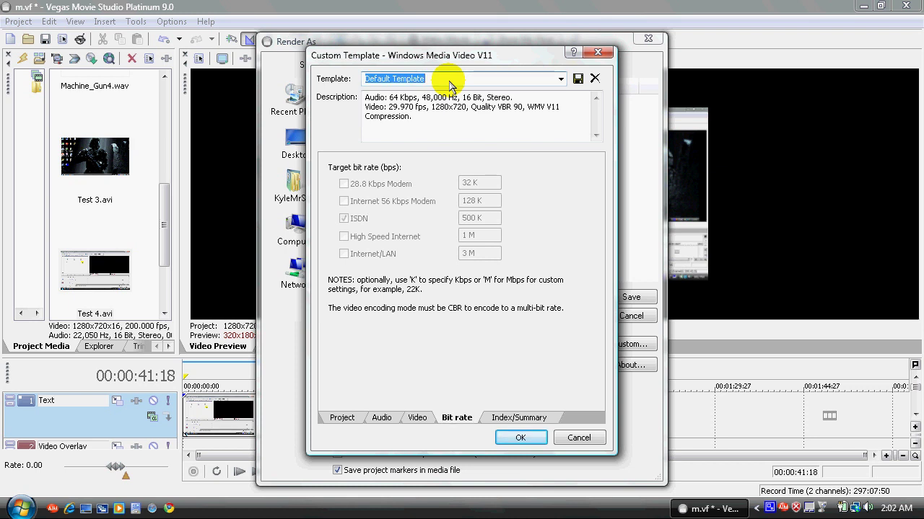
{"action": "key", "text": "BackSpace"}
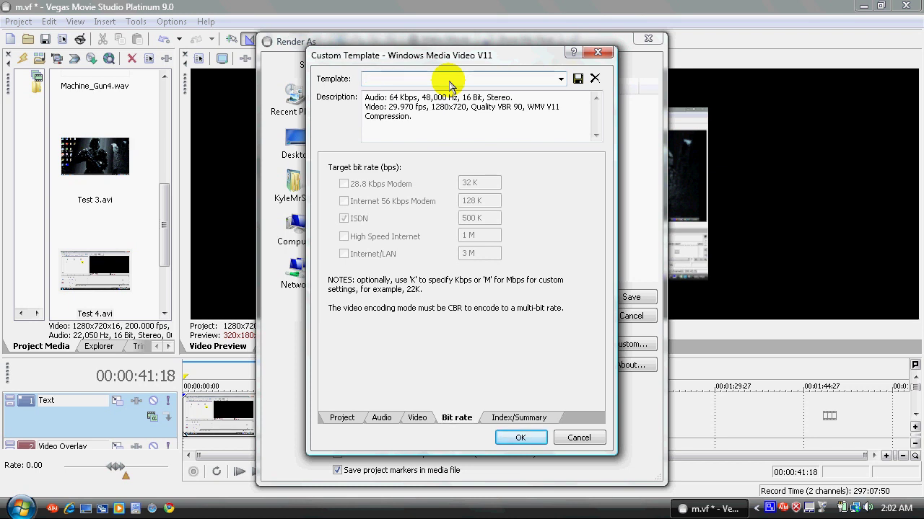
{"action": "type", "text": "YouTube HD 5"}
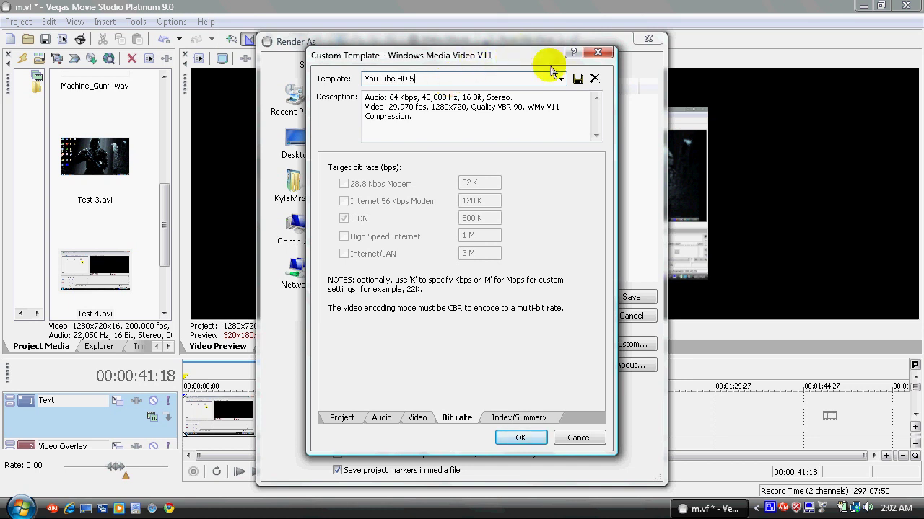
{"action": "left_click", "coordinate": [577, 78]}
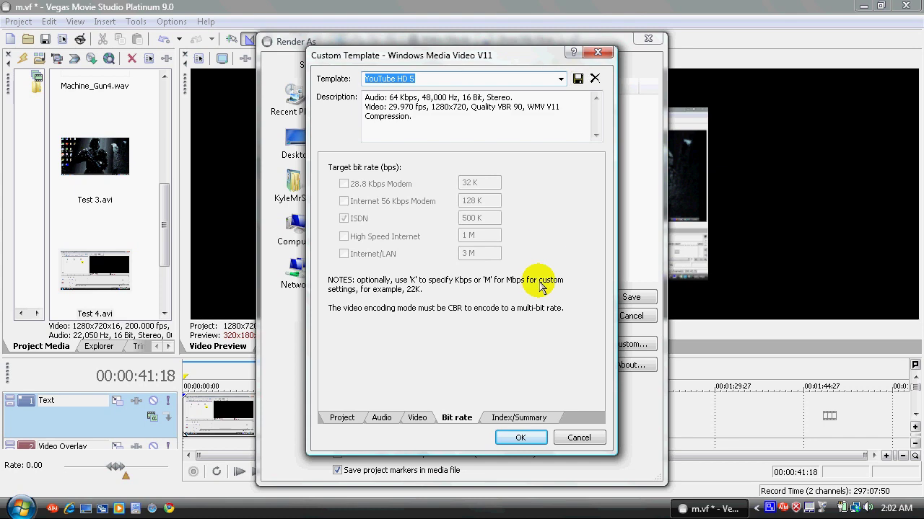
{"action": "left_click", "coordinate": [519, 439]}
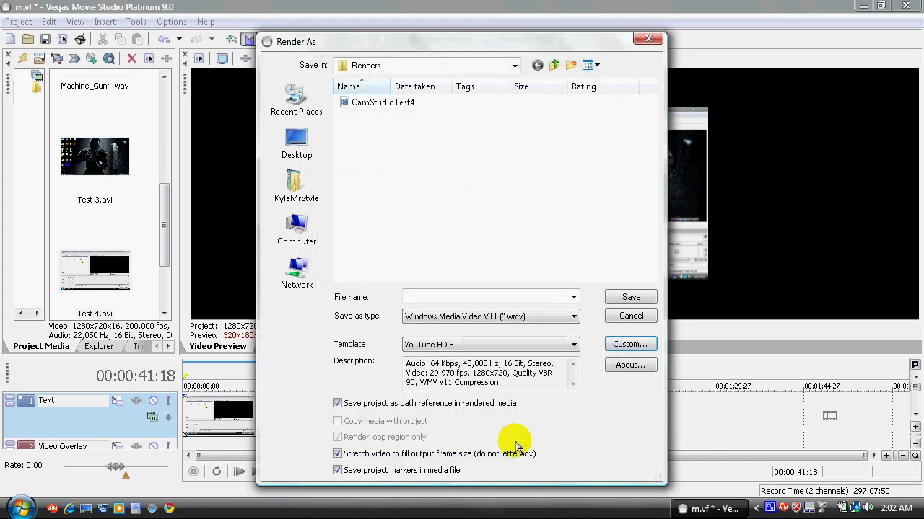
{"action": "left_click", "coordinate": [478, 297]}
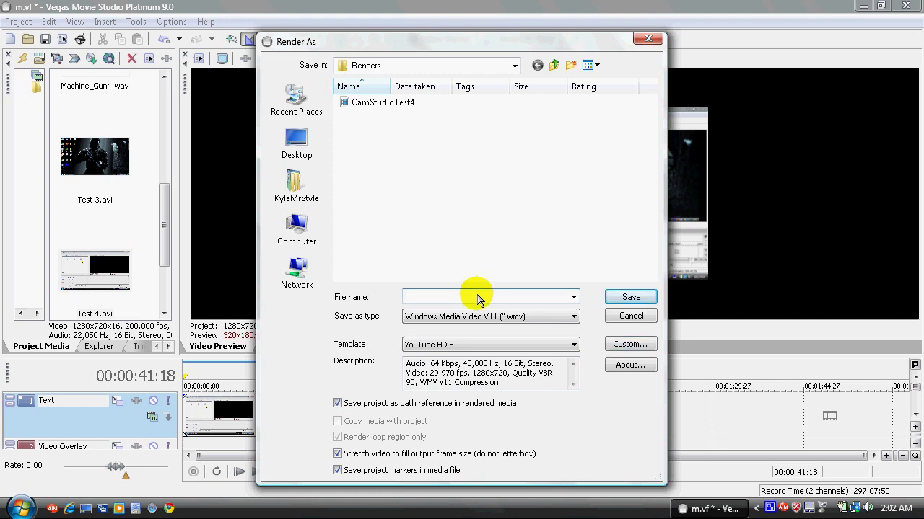
{"action": "type", "text": "Test 5"}
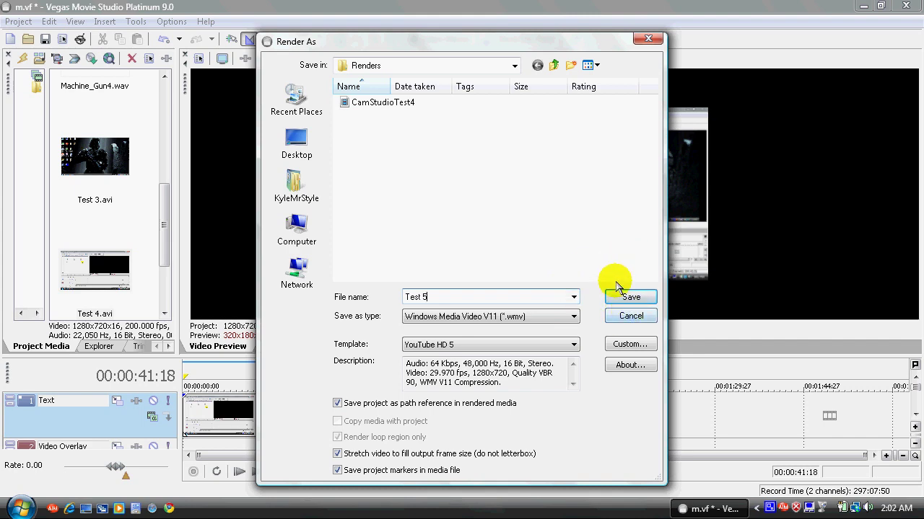
Close the Render As dialog to return to the preview and timeline.
{"action": "left_click", "coordinate": [630, 316]}
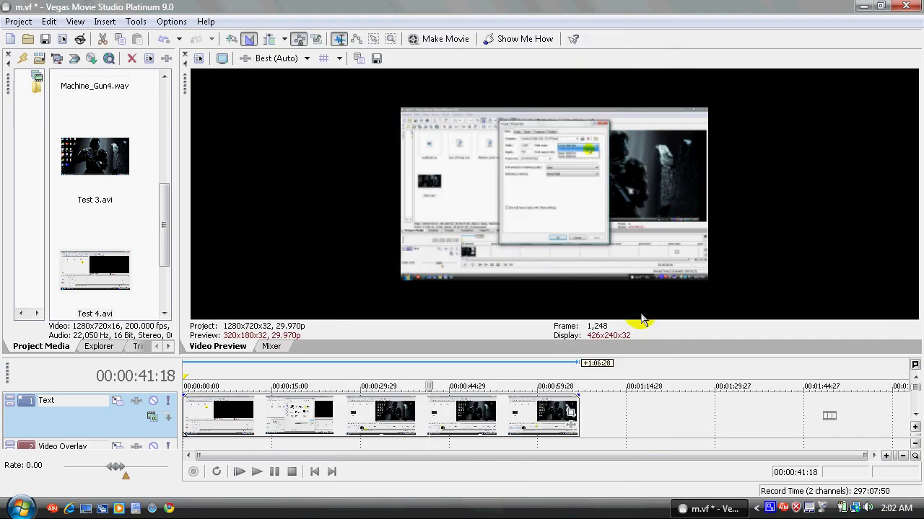